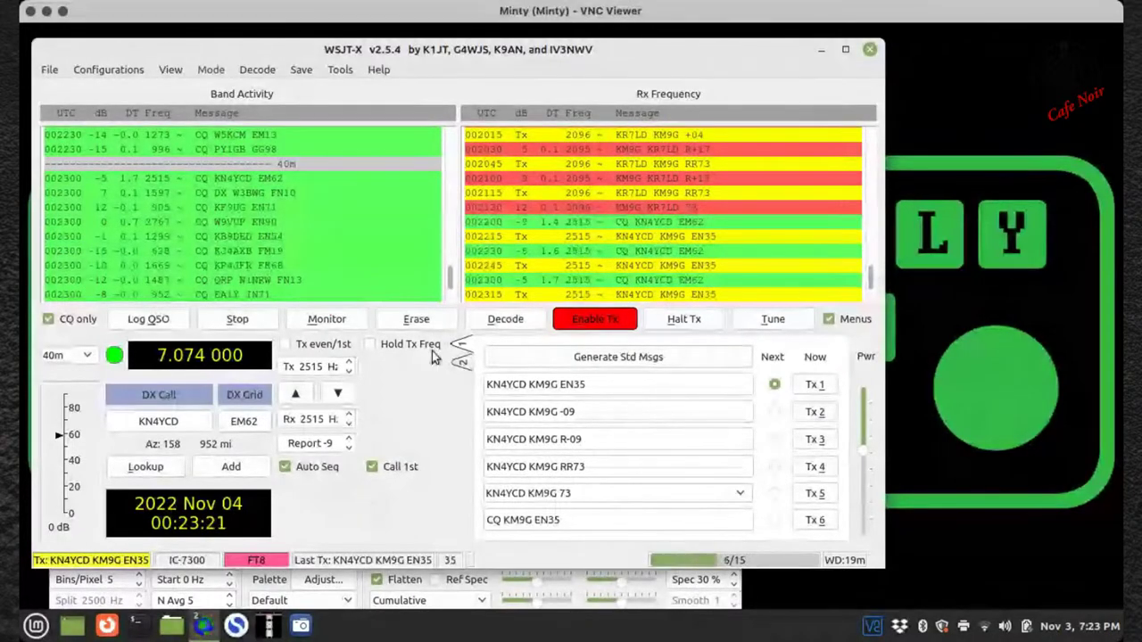
Step: Bring the WSJT-X Wide Graph to the front and move it up so its whole waterfall can be examined
{"action": "left_click", "coordinate": [363, 592]}
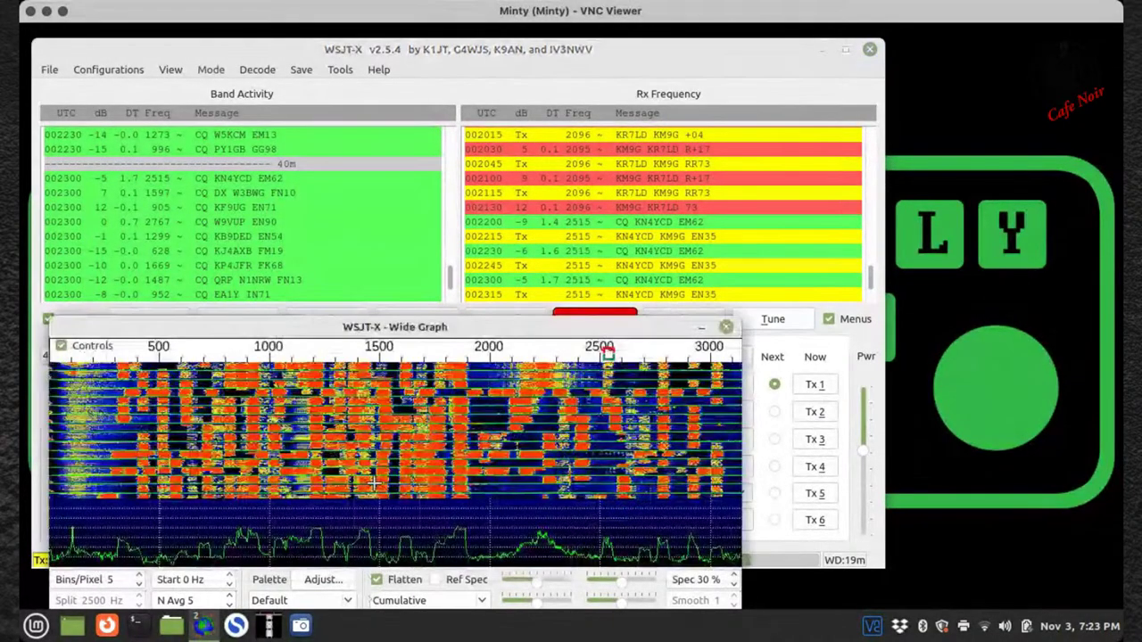
{"action": "left_click_drag", "start_coordinate": [324, 328], "coordinate": [359, 246]}
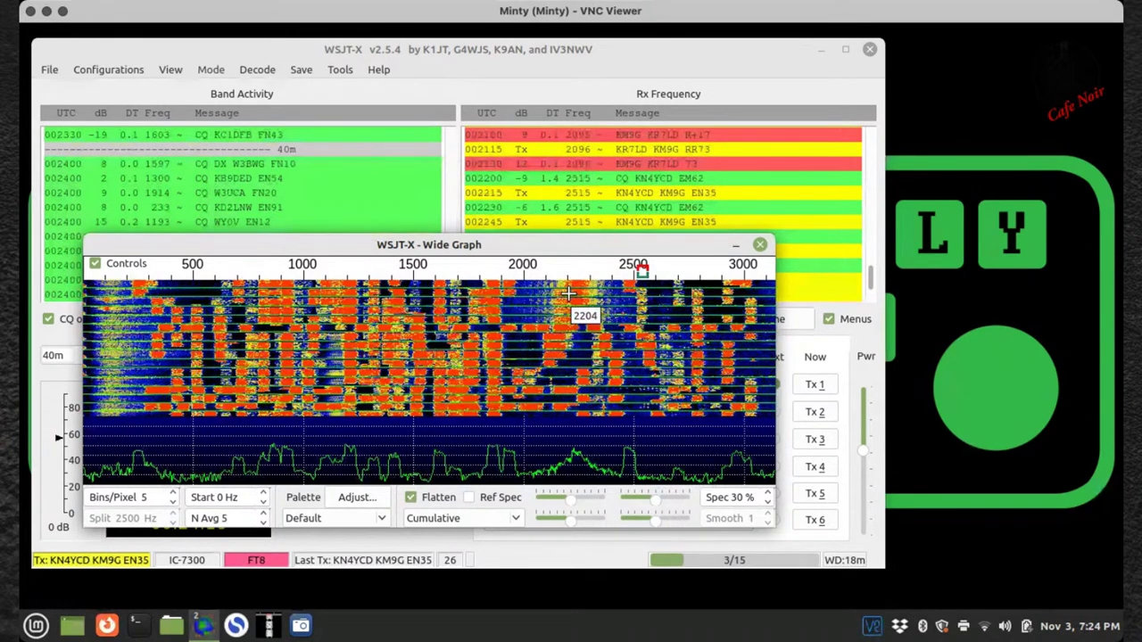
Step: Return to the main WSJT-X window and turn off the CQ only filter for the Band Activity list
{"action": "left_click", "coordinate": [172, 267]}
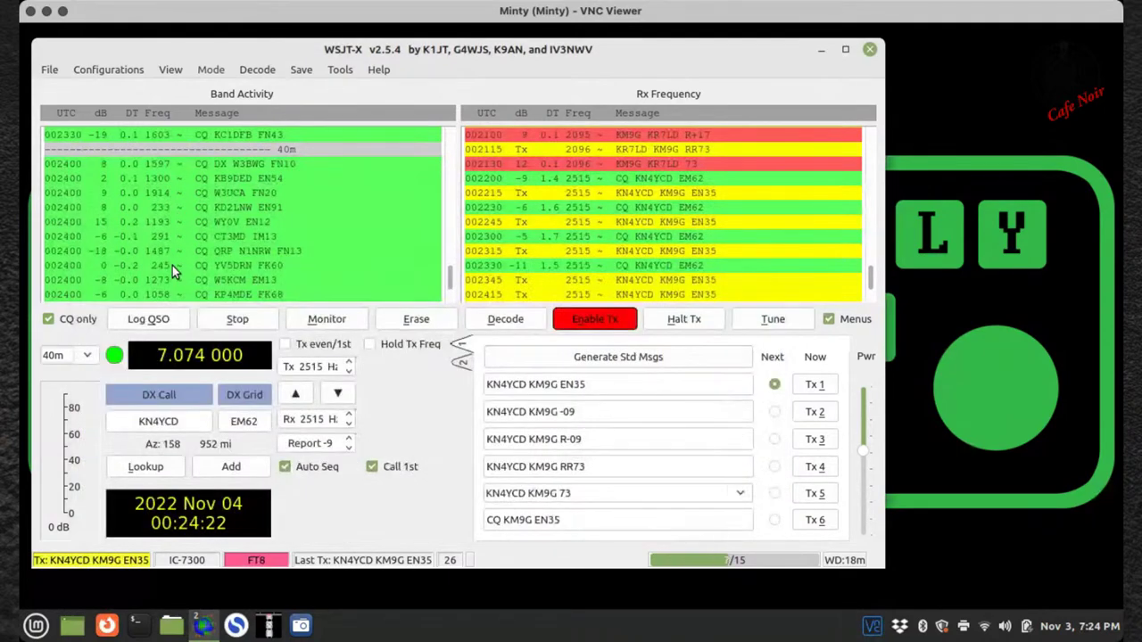
{"action": "left_click_drag", "start_coordinate": [449, 290], "coordinate": [452, 294]}
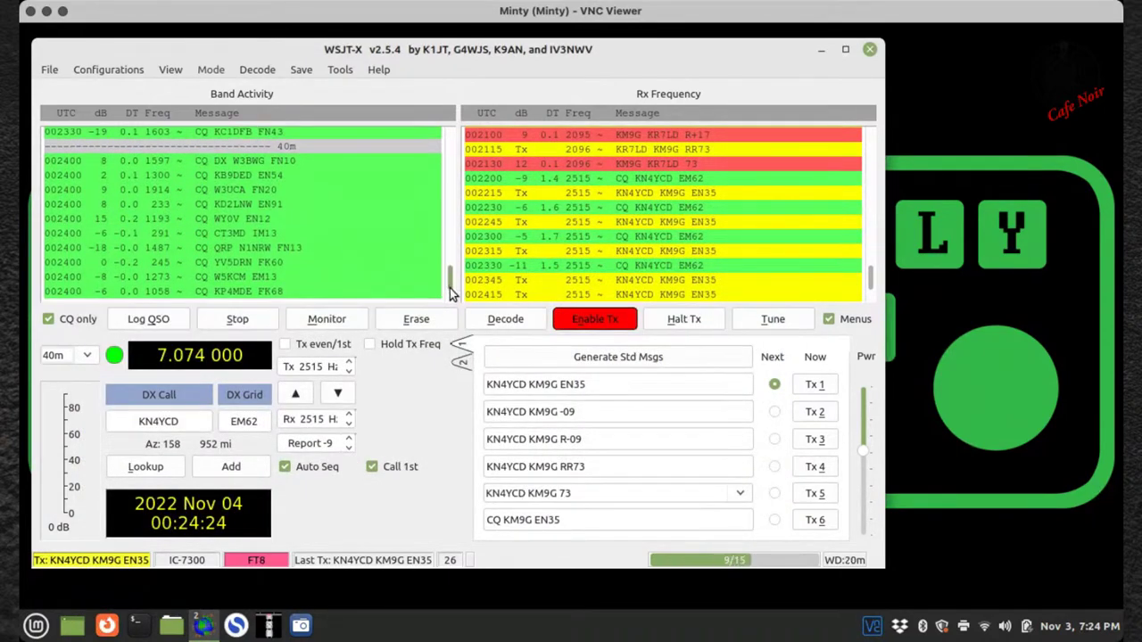
{"action": "left_click", "coordinate": [48, 319]}
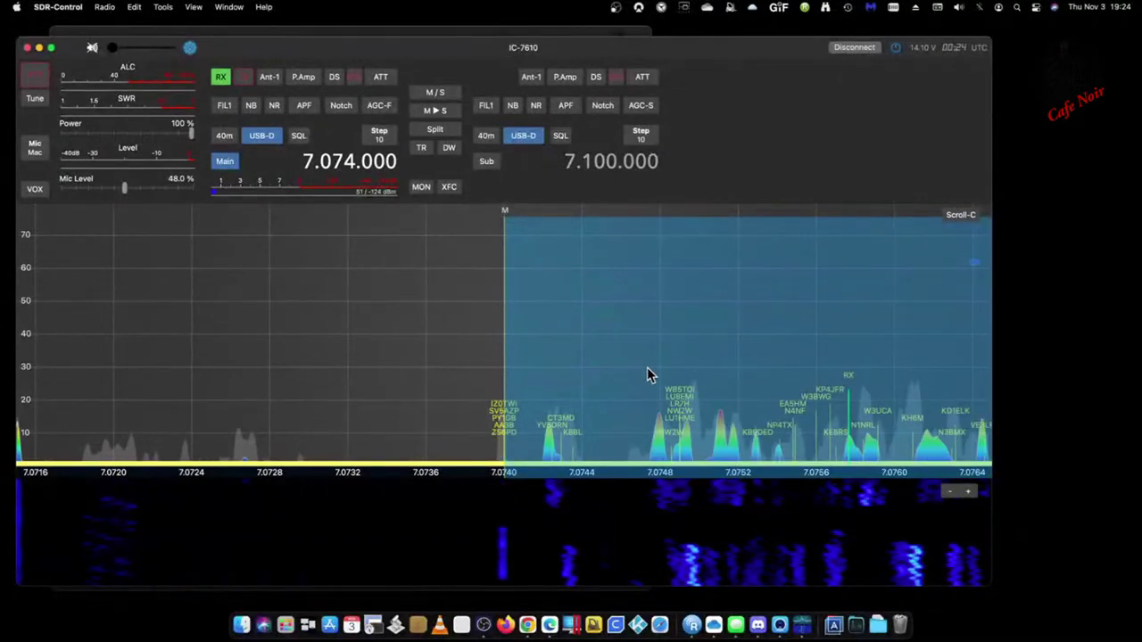
Step: In SDR-Control, set the FT8 RX frequency to 1859 Hz at the signal peak on the IC-7610 spectrum
{"action": "mouse_move", "coordinate": [675, 408]}
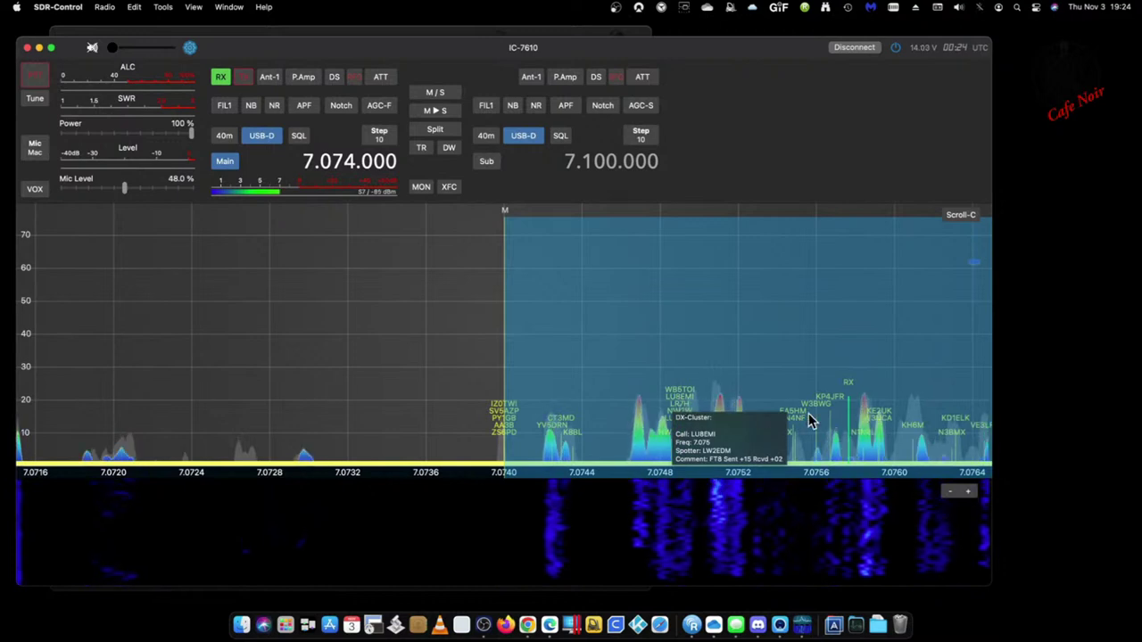
{"action": "right_click", "coordinate": [866, 434]}
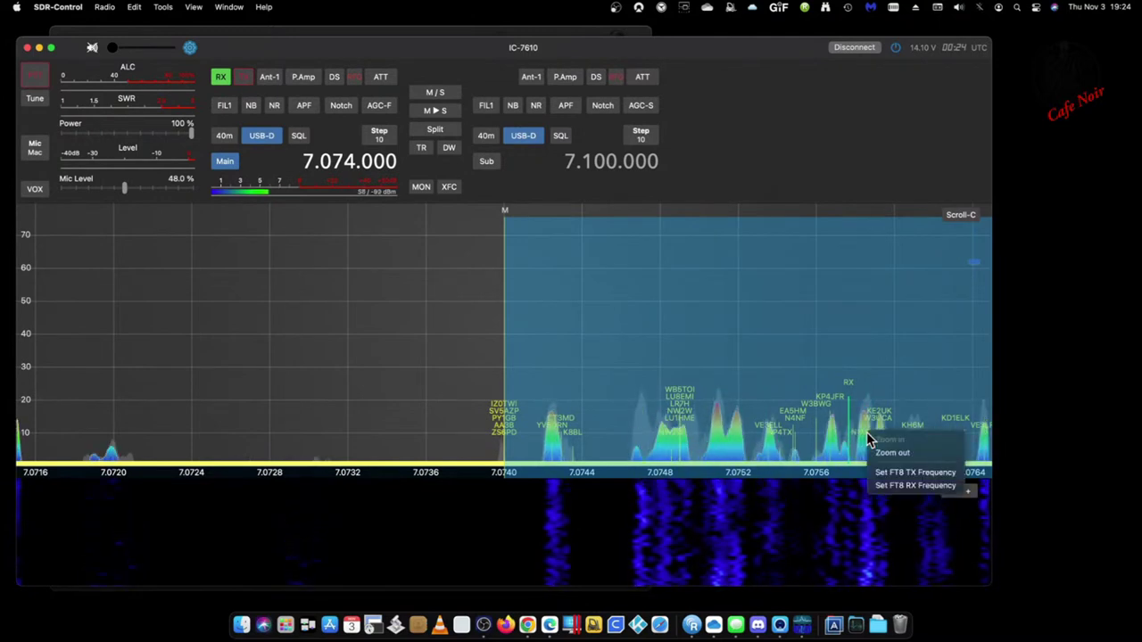
{"action": "left_click", "coordinate": [879, 486]}
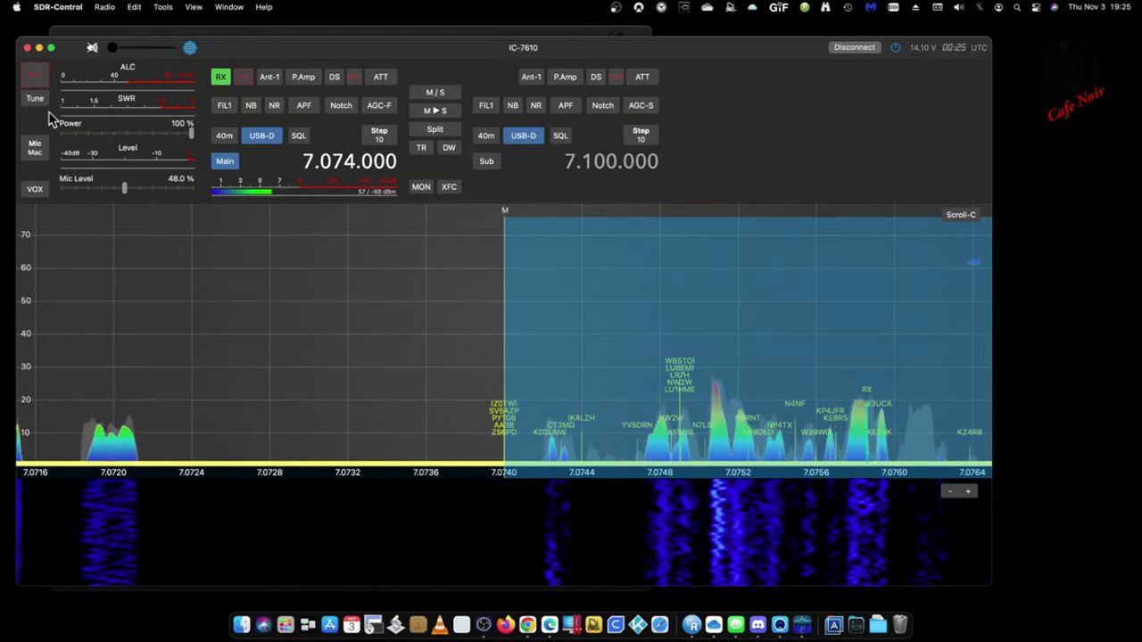
{"action": "left_click_drag", "start_coordinate": [15, 39], "coordinate": [497, 161]}
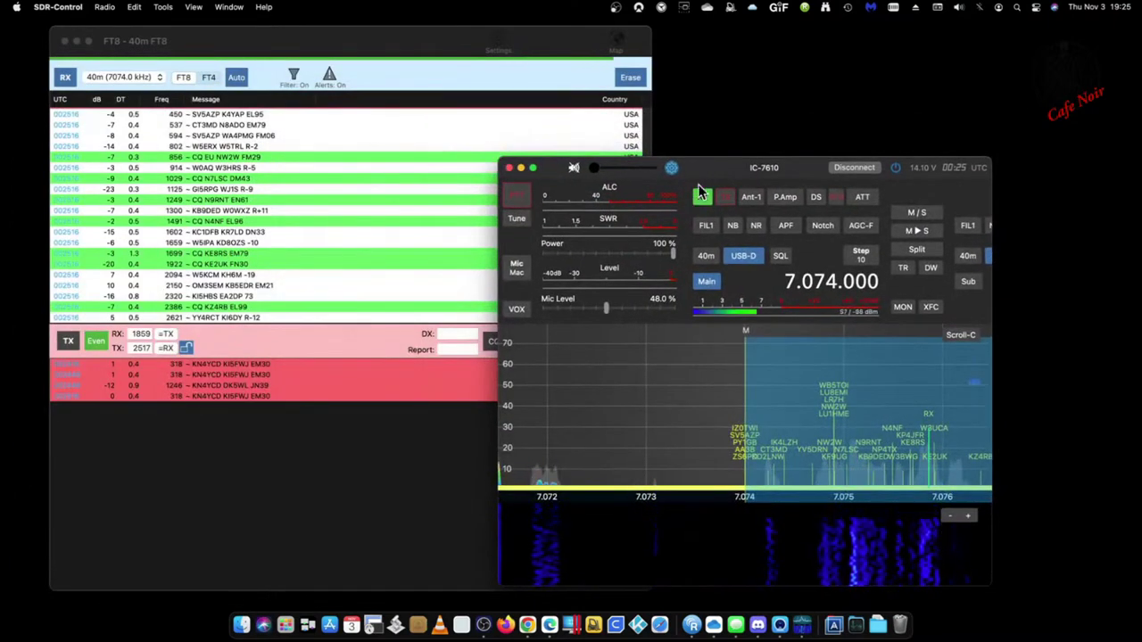
{"action": "left_click_drag", "start_coordinate": [706, 170], "coordinate": [808, 63]}
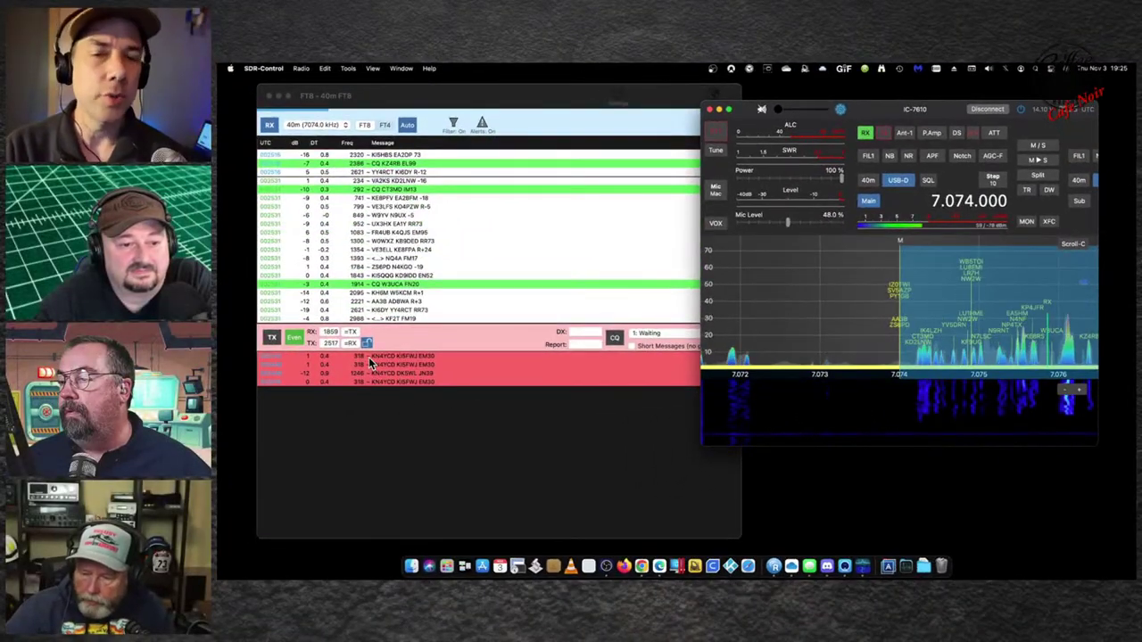
{"action": "double_click", "coordinate": [370, 358]}
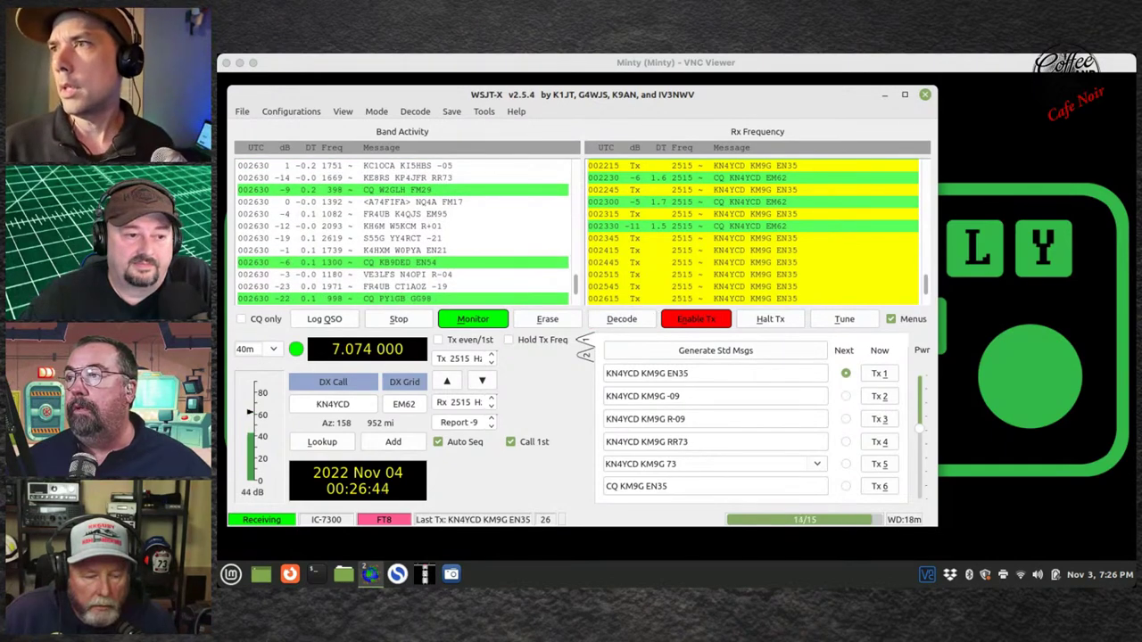
Step: Switch to Firefox on the Minty machine, open the PSK Reporter Display Reception Reports page and maximize the window
{"action": "left_click", "coordinate": [290, 575]}
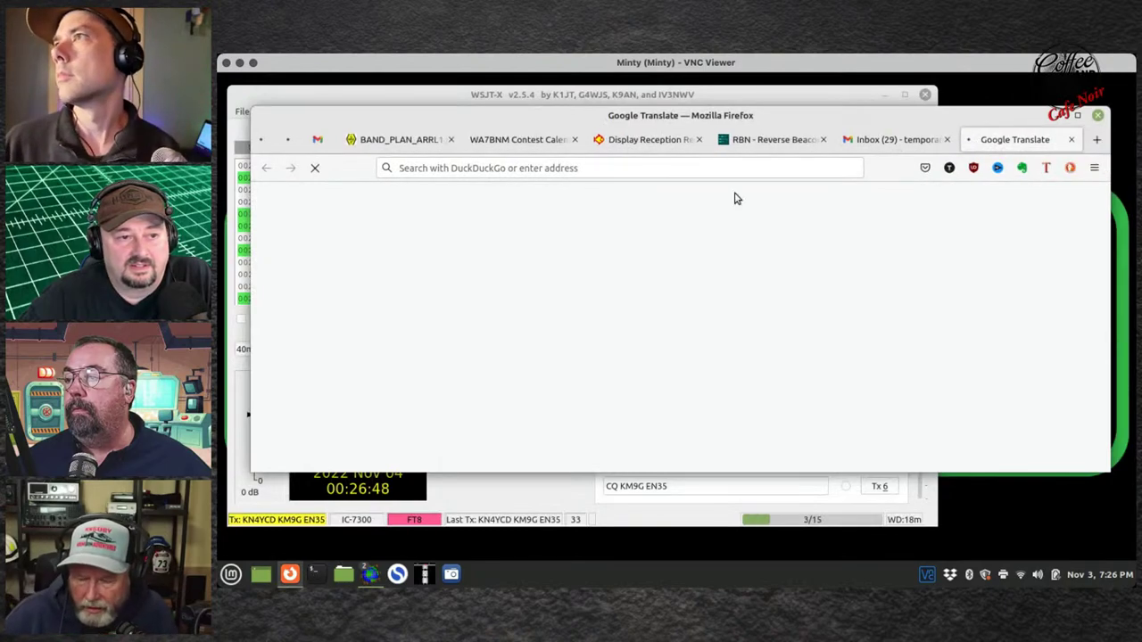
{"action": "left_click", "coordinate": [657, 141]}
{"action": "double_click", "coordinate": [663, 120]}
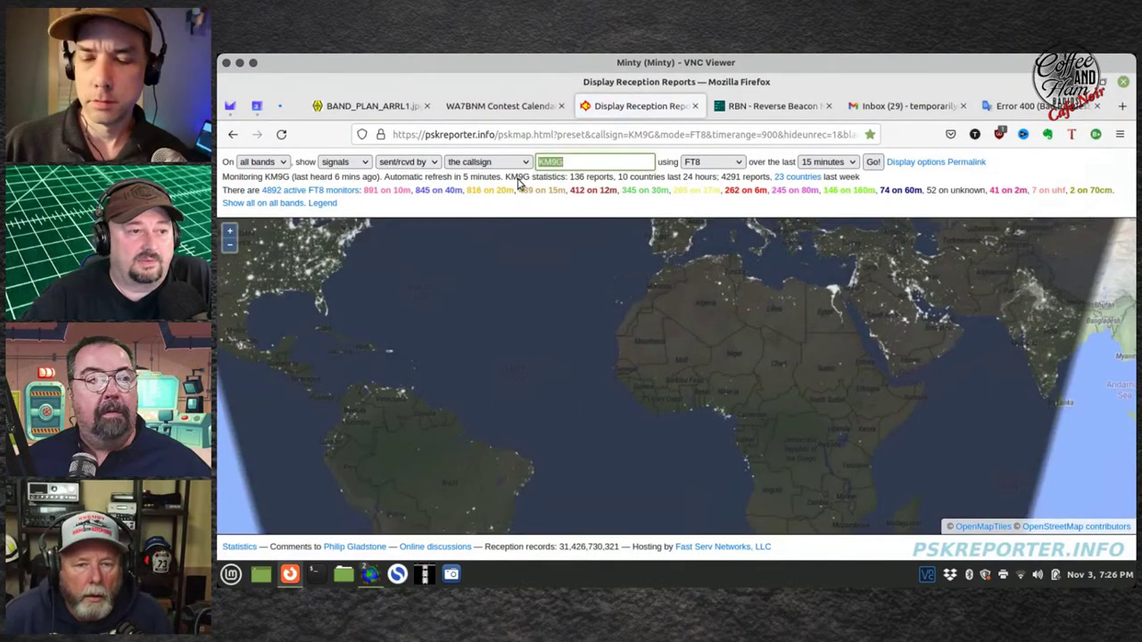
{"action": "type", "text": "KK6USY"}
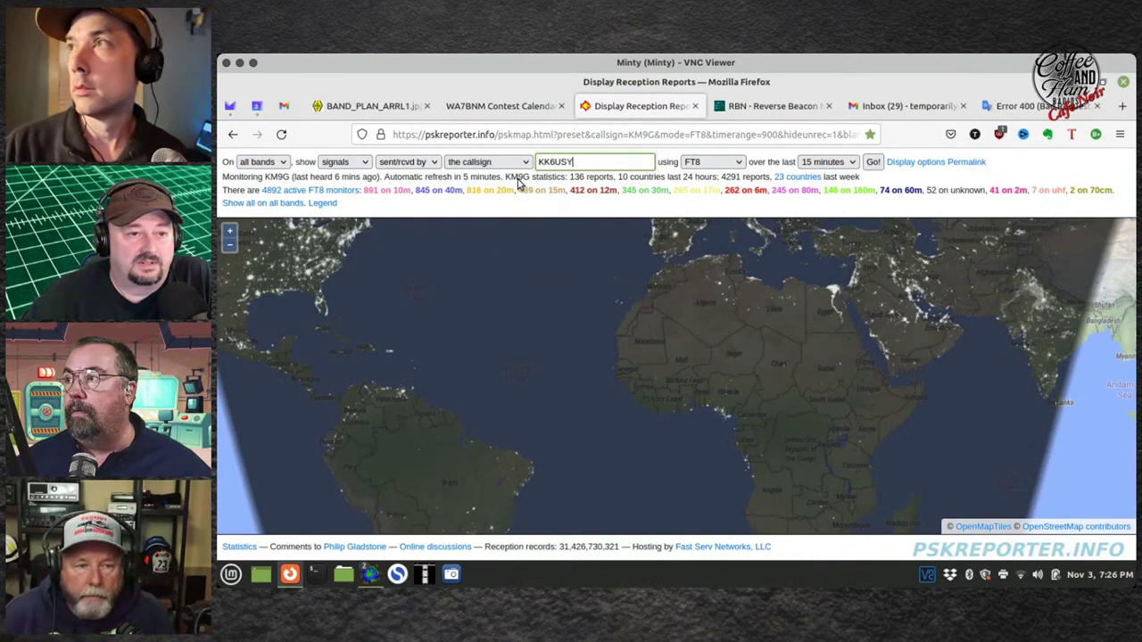
{"action": "left_click", "coordinate": [872, 163]}
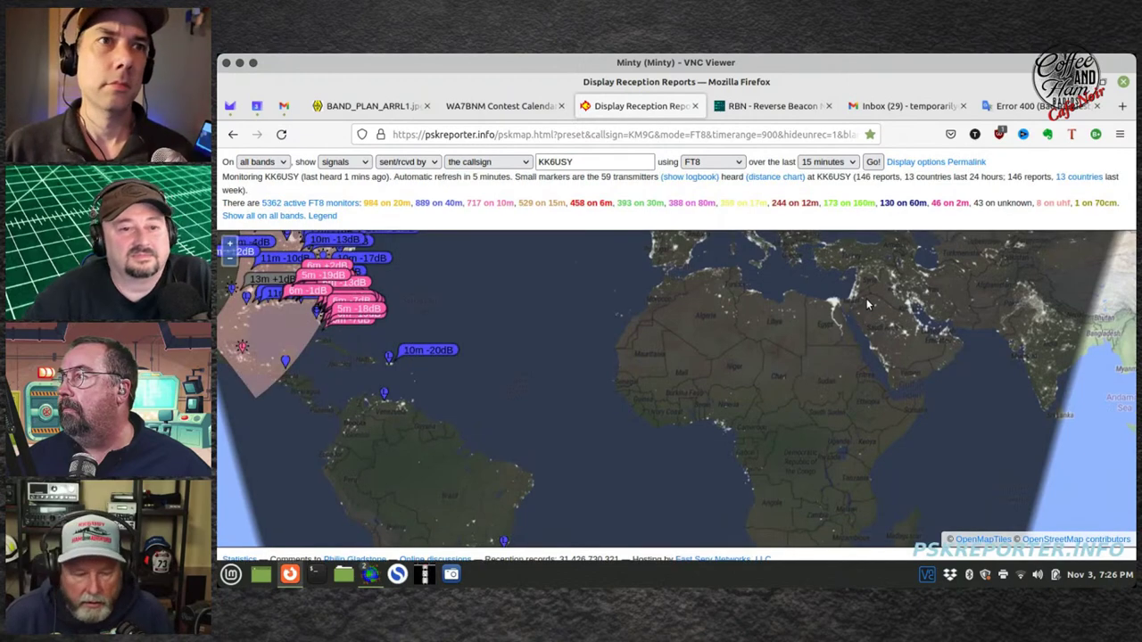
{"action": "left_click_drag", "start_coordinate": [426, 298], "coordinate": [742, 395]}
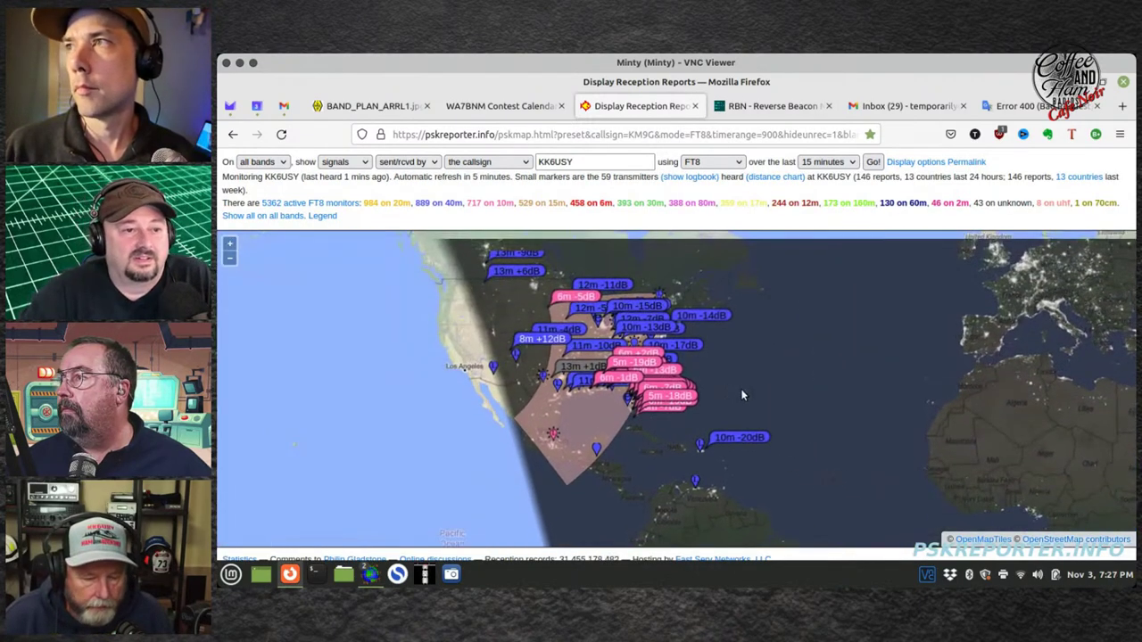
{"action": "left_click", "coordinate": [589, 379]}
{"action": "left_click_drag", "start_coordinate": [416, 344], "coordinate": [508, 342]}
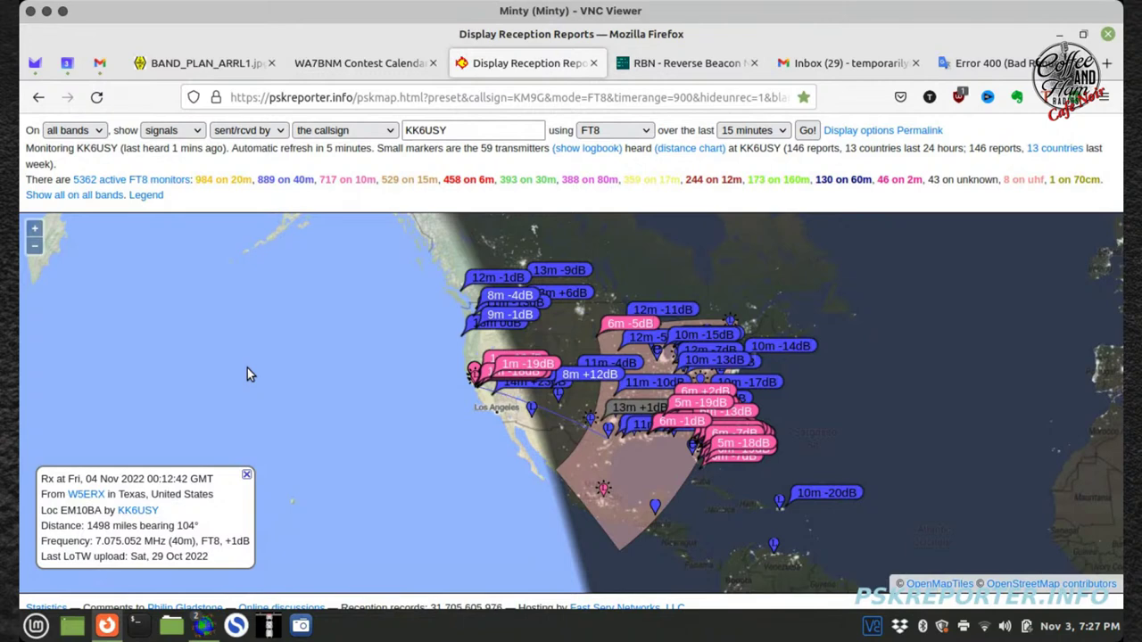
Step: Switch to WSJT-X and open its Reporting settings to check the Enable PSK Reporter Spotting option
{"action": "left_click", "coordinate": [204, 625]}
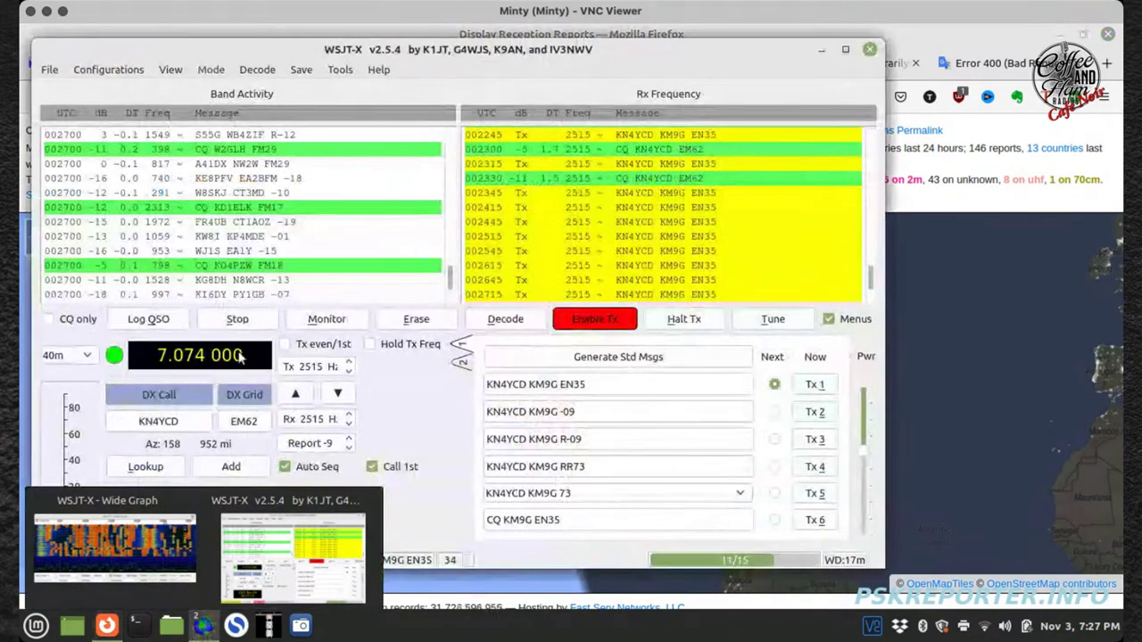
{"action": "left_click", "coordinate": [49, 71]}
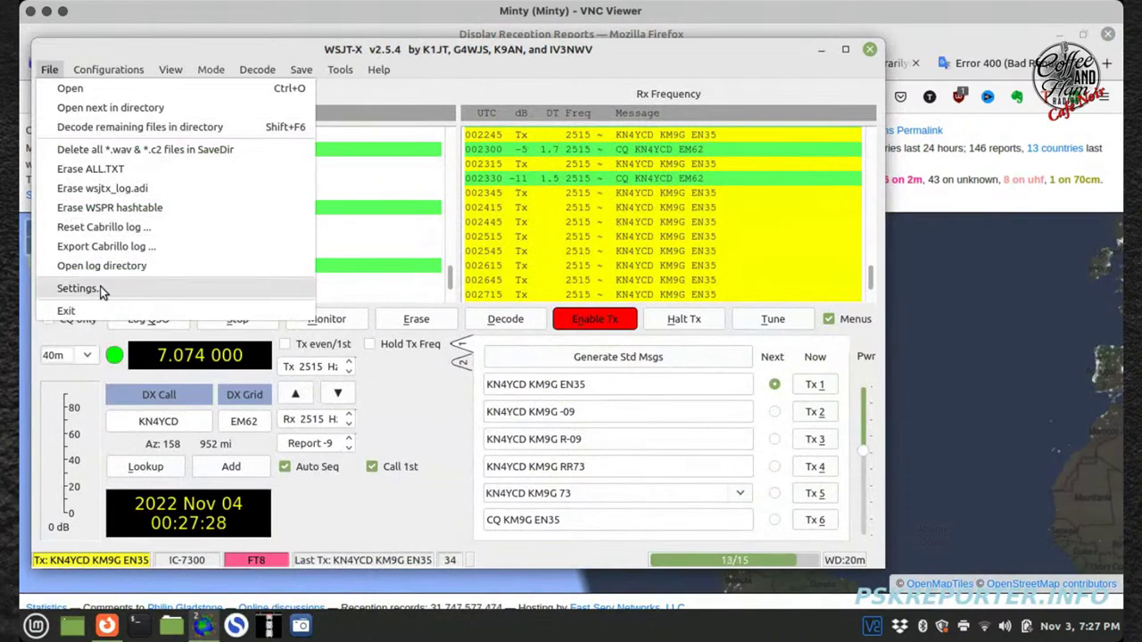
{"action": "left_click", "coordinate": [309, 283]}
{"action": "left_click", "coordinate": [415, 68]}
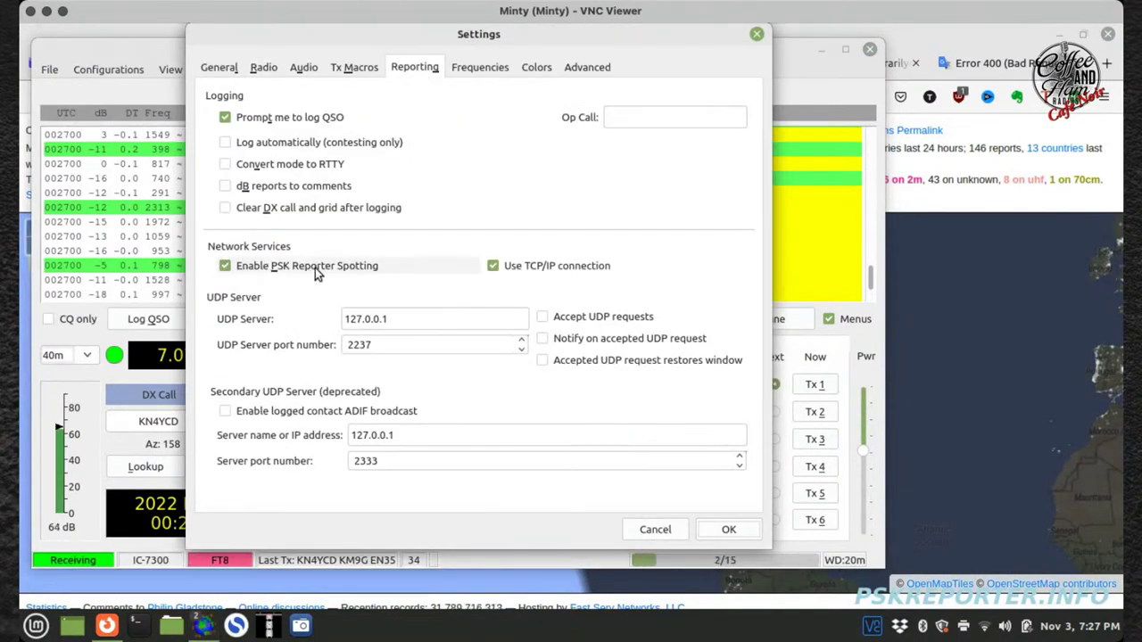
{"action": "mouse_move", "coordinate": [343, 276]}
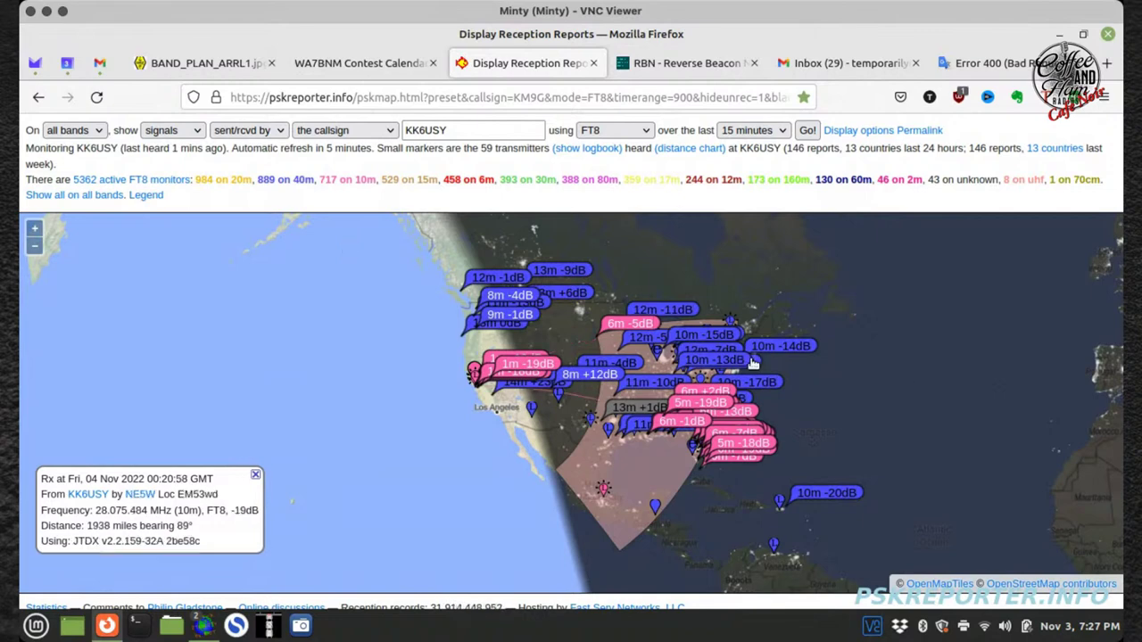
{"action": "mouse_move", "coordinate": [537, 379]}
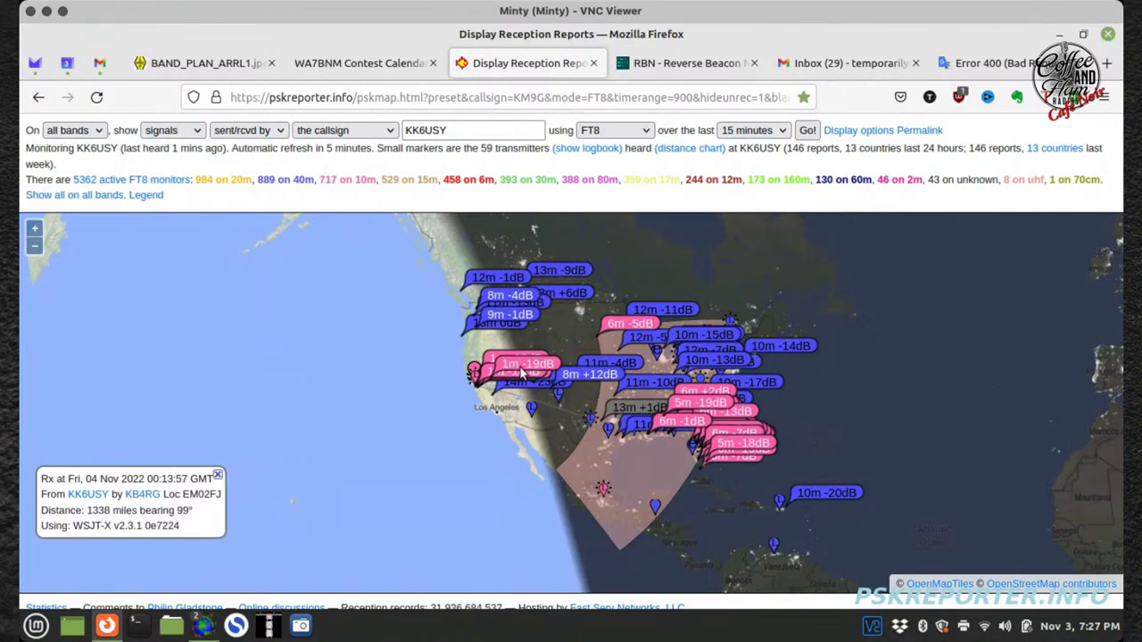
{"action": "mouse_move", "coordinate": [593, 418]}
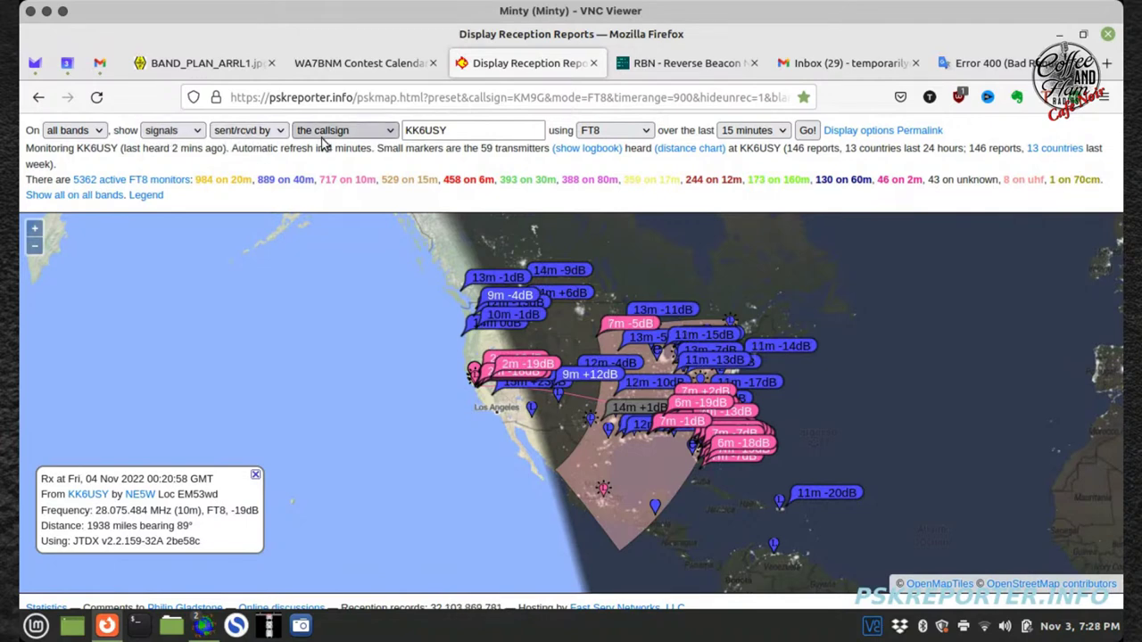
{"action": "left_click", "coordinate": [596, 131]}
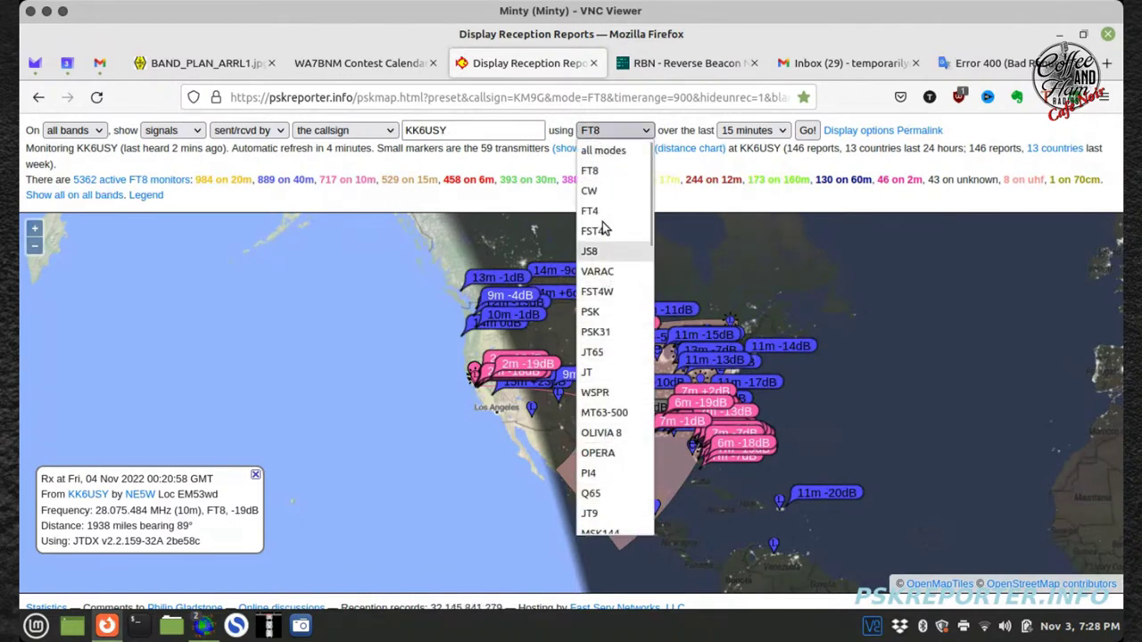
{"action": "left_click", "coordinate": [589, 135]}
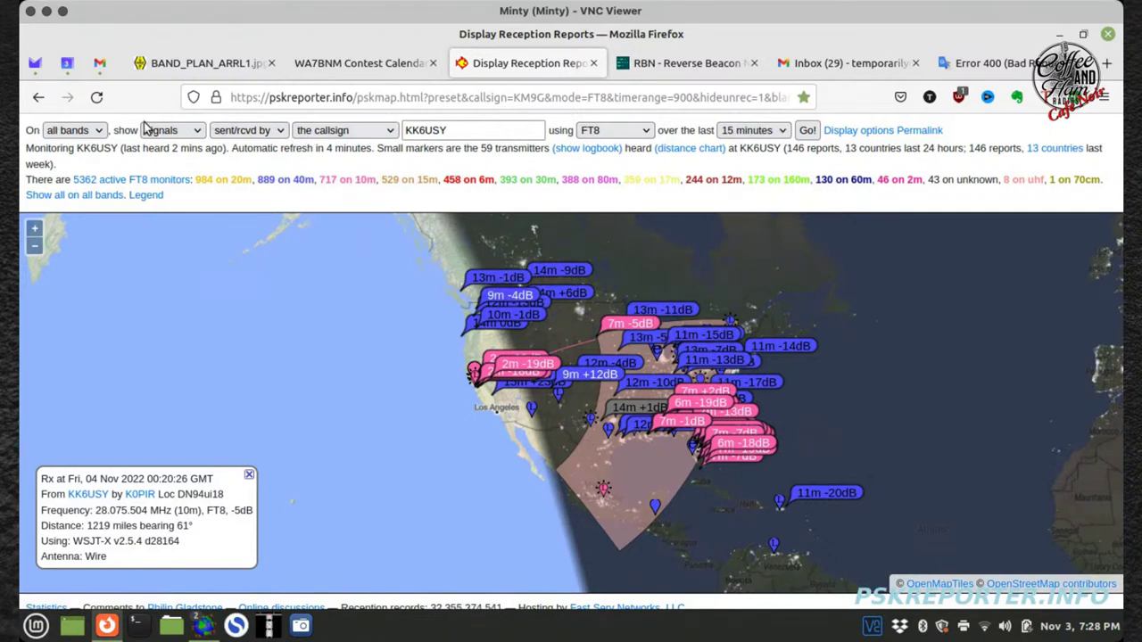
{"action": "left_click", "coordinate": [71, 130]}
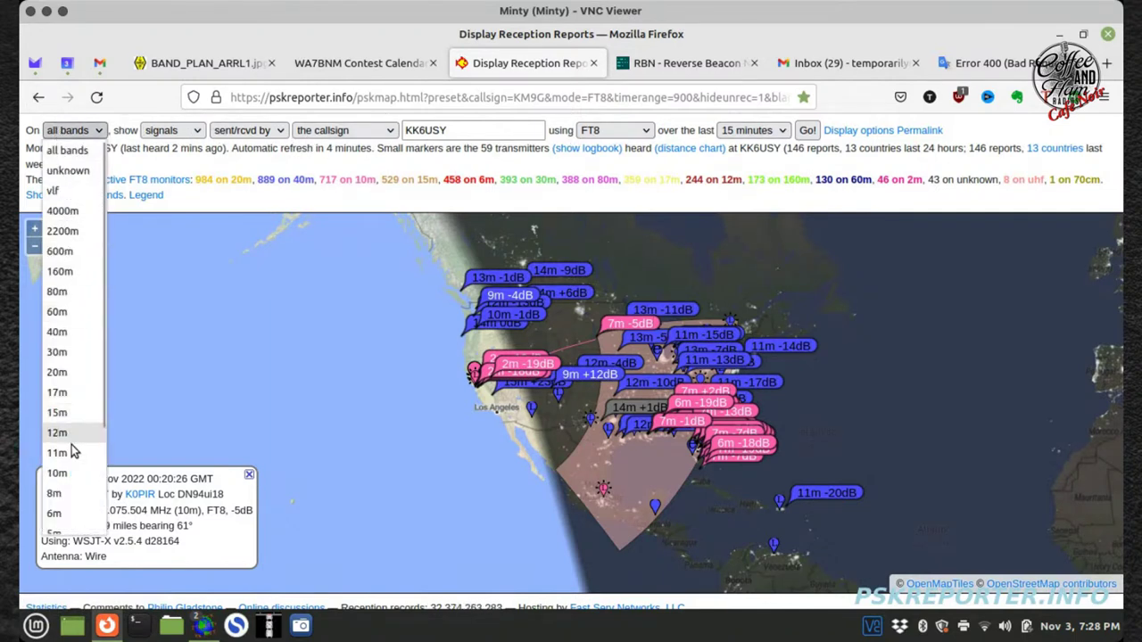
{"action": "key", "text": "Return"}
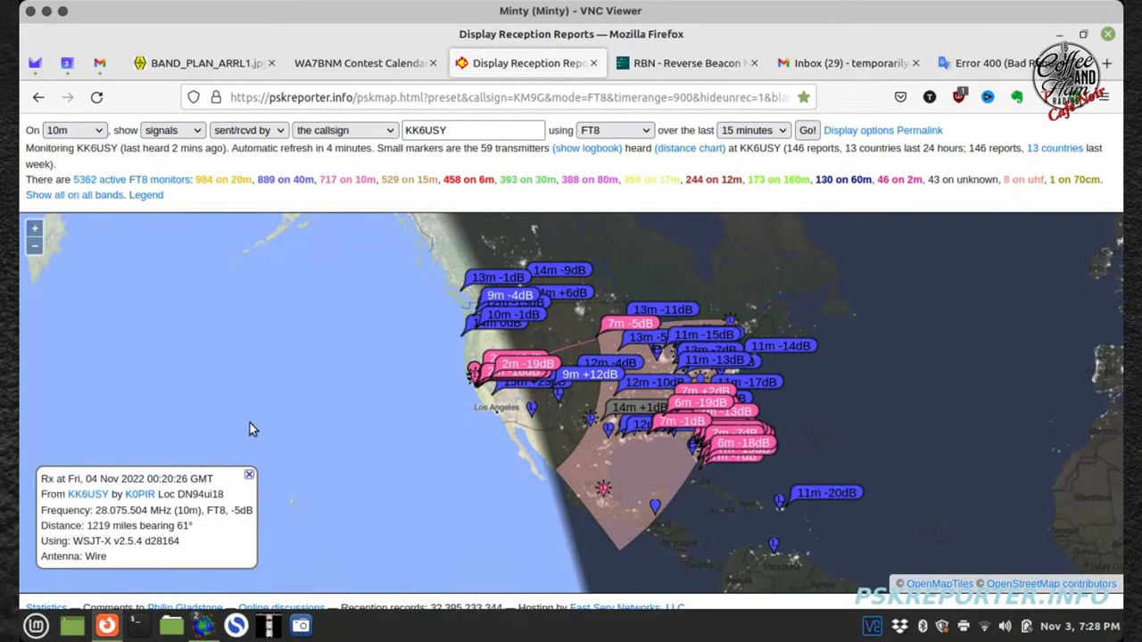
{"action": "left_click", "coordinate": [808, 130]}
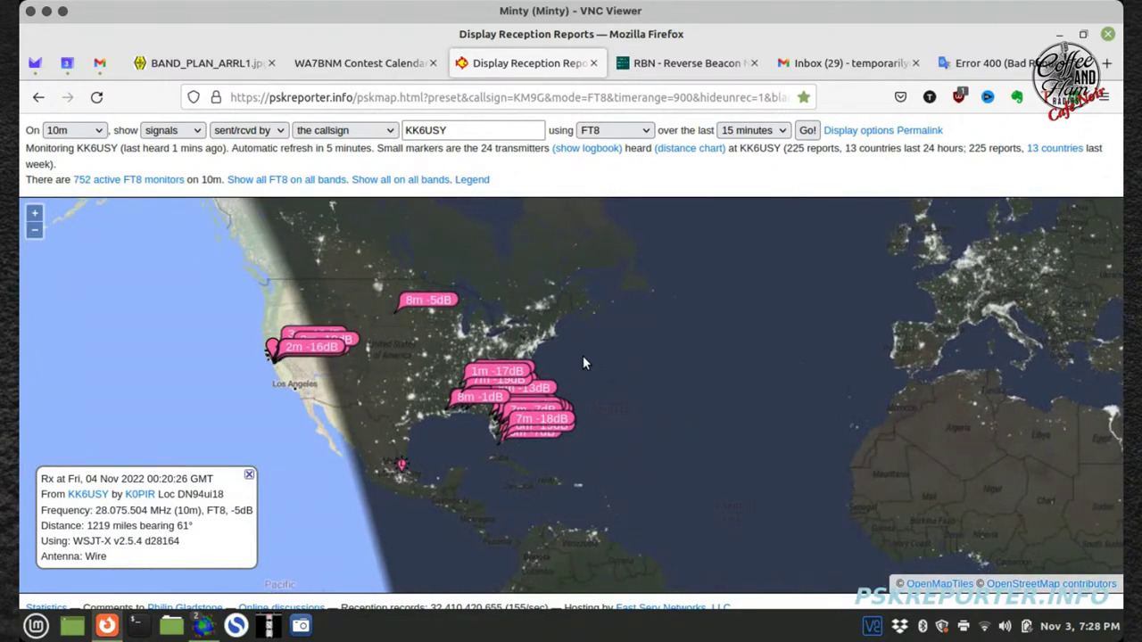
Step: Inspect the KK6USY monitor station and its nearby 10m reports on the California coast
{"action": "scroll", "coordinate": [577, 349], "scroll_direction": "up", "scroll_amount": 1}
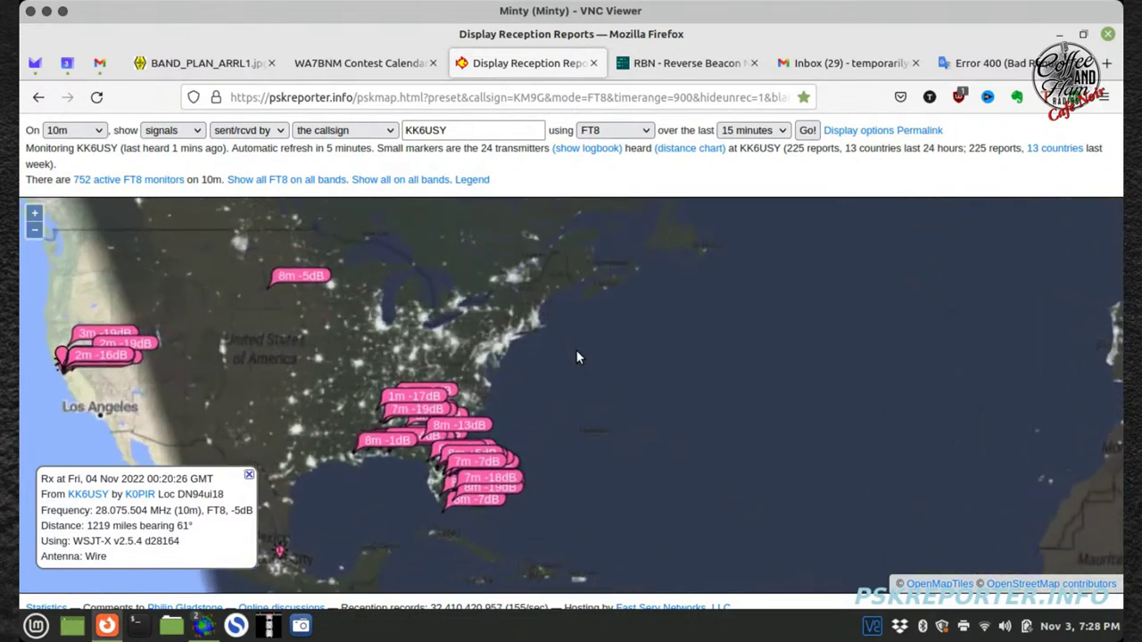
{"action": "left_click_drag", "start_coordinate": [596, 361], "coordinate": [774, 355]}
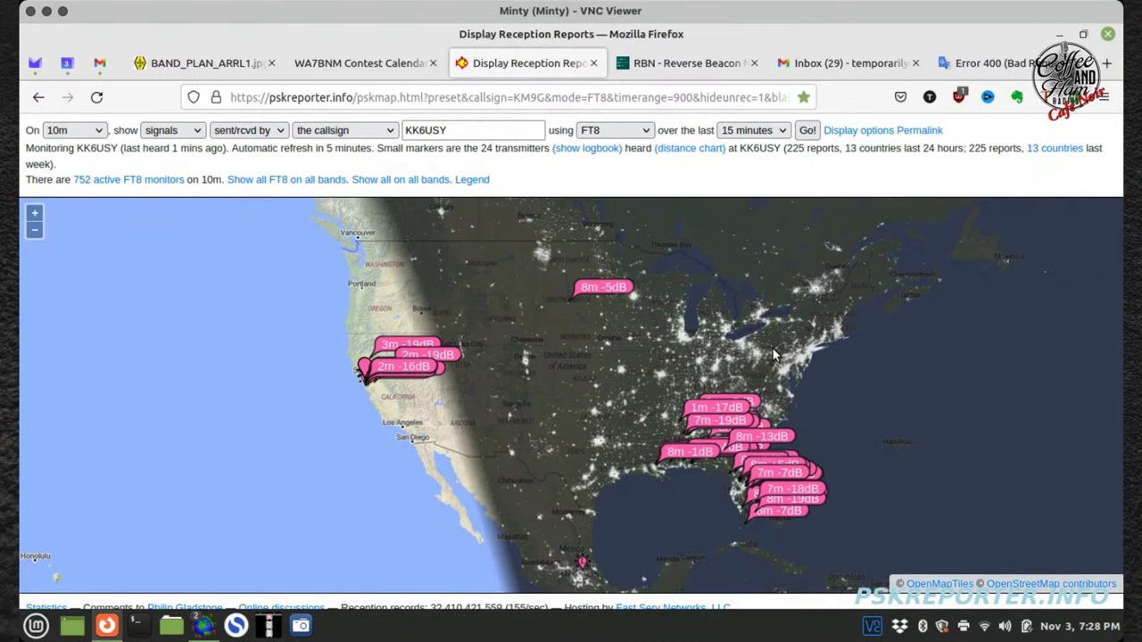
{"action": "left_click", "coordinate": [364, 371]}
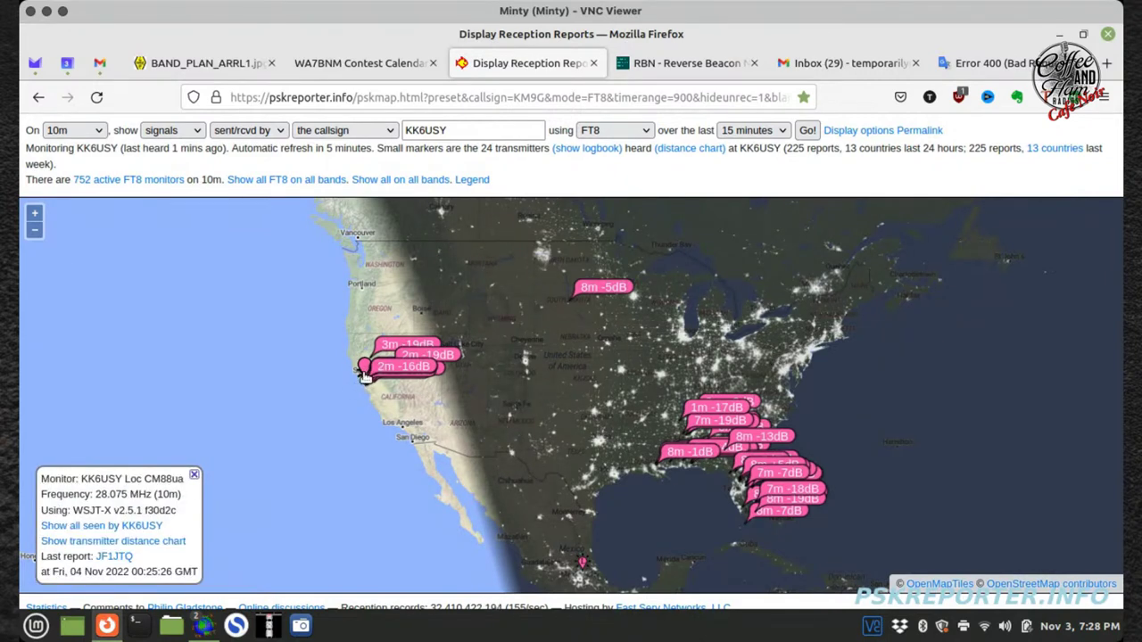
{"action": "left_click", "coordinate": [364, 372]}
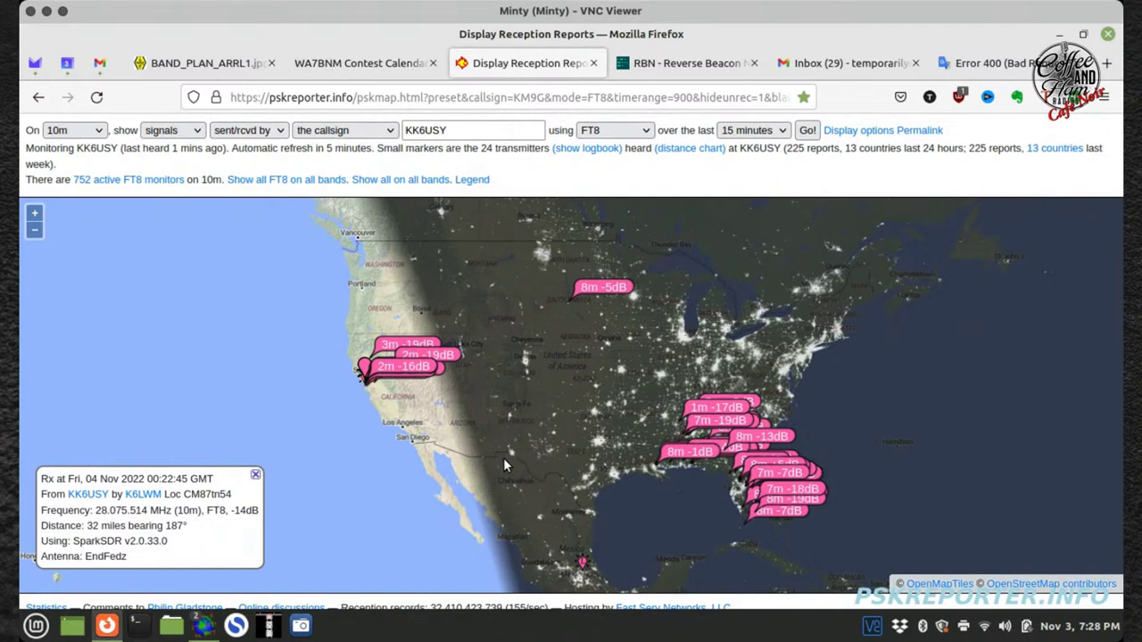
Step: Show the FT8 reception reports for callsign KM9G on all bands over the last 15 minutes
{"action": "left_click", "coordinate": [55, 131]}
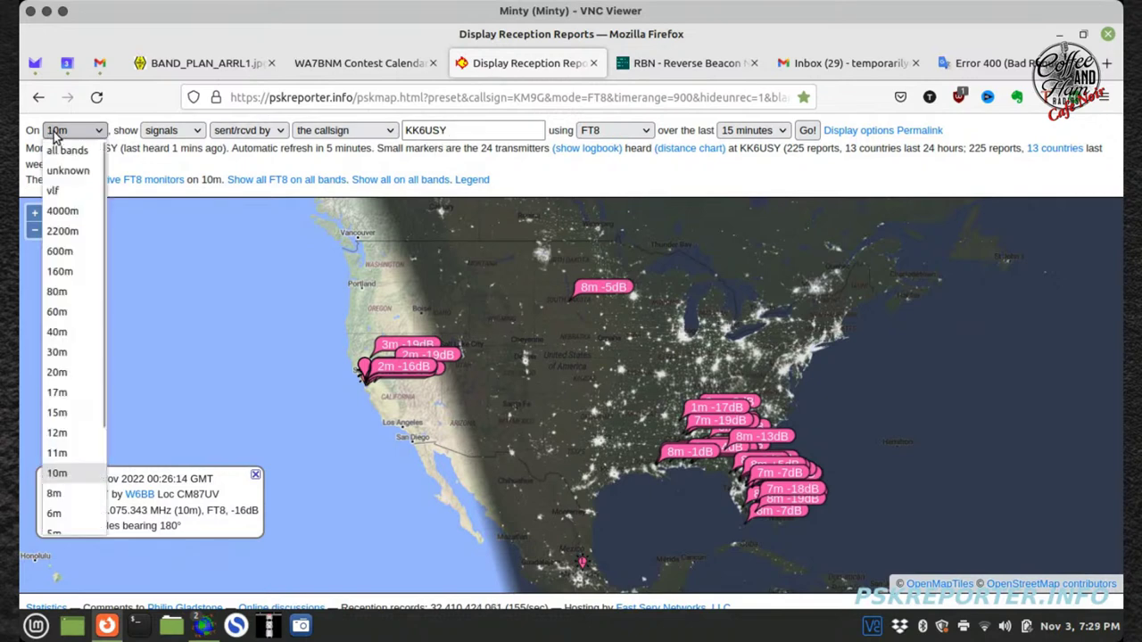
{"action": "left_click", "coordinate": [62, 150]}
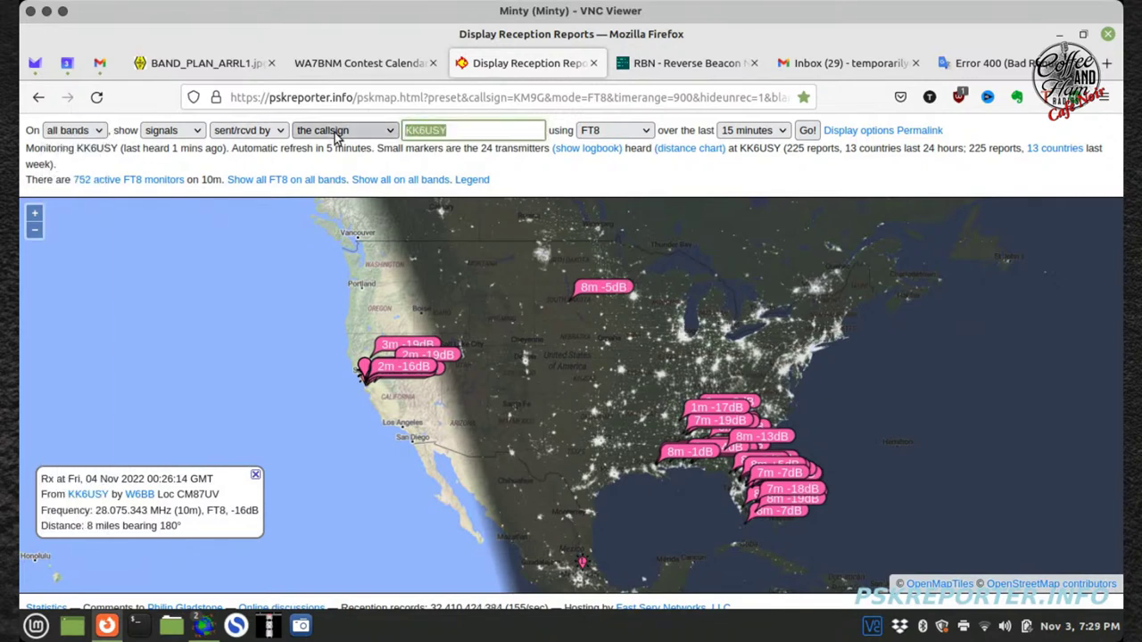
{"action": "type", "text": "KM9G"}
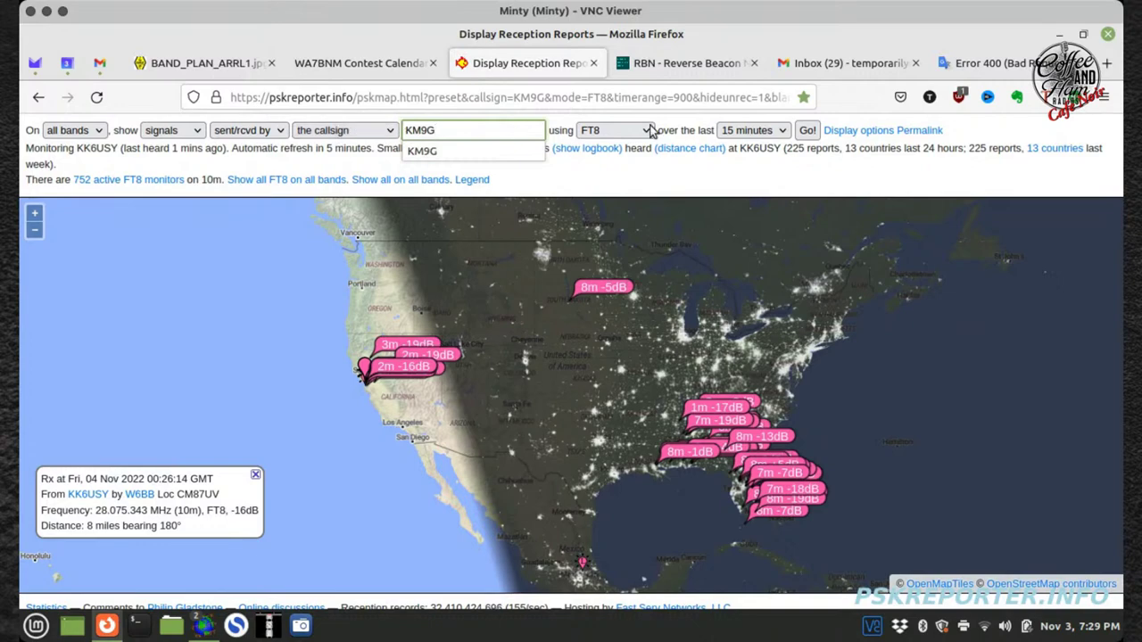
{"action": "left_click", "coordinate": [806, 130]}
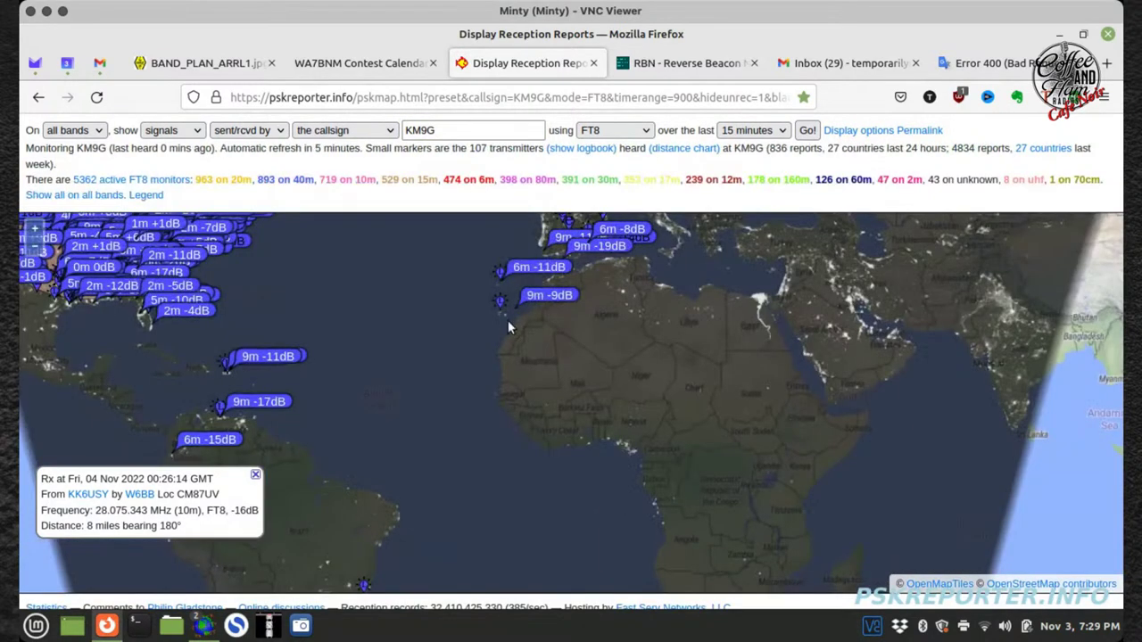
Step: Examine individual KM9G reception reports across North America and Europe on the map
{"action": "left_click_drag", "start_coordinate": [507, 320], "coordinate": [707, 460]}
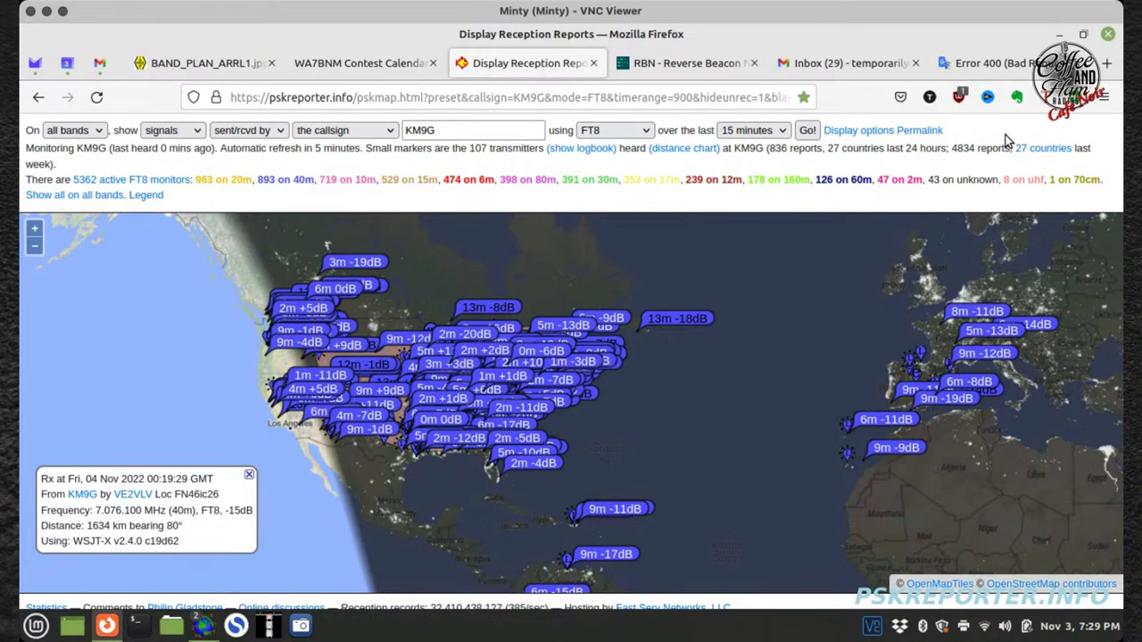
{"action": "mouse_move", "coordinate": [203, 625]}
{"action": "left_click", "coordinate": [369, 528]}
{"action": "left_click", "coordinate": [658, 531]}
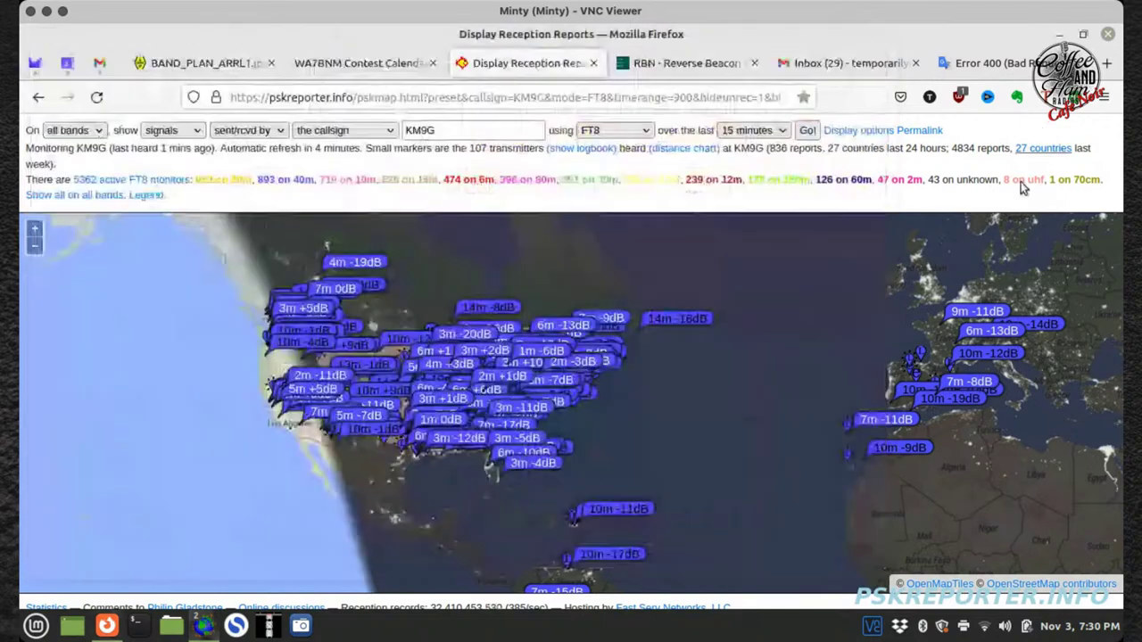
{"action": "left_click", "coordinate": [1042, 127]}
{"action": "mouse_move", "coordinate": [536, 463]}
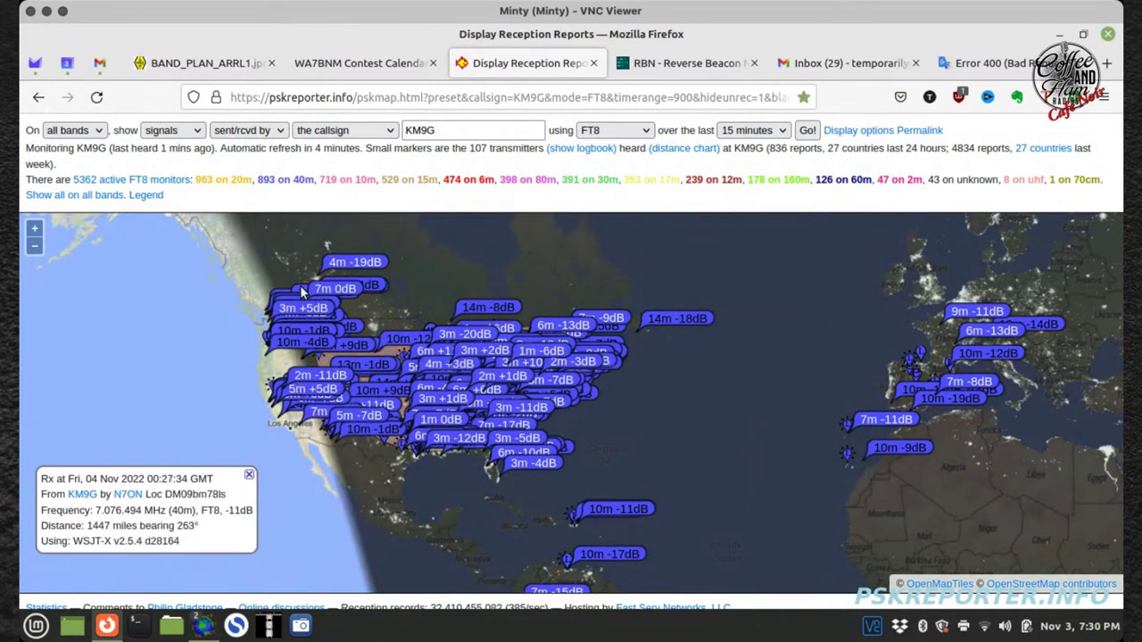
Step: Refresh the KM9G reception map and look over its coverage from North America to Europe
{"action": "left_click", "coordinate": [807, 131]}
{"action": "left_click_drag", "start_coordinate": [1084, 550], "coordinate": [736, 398]}
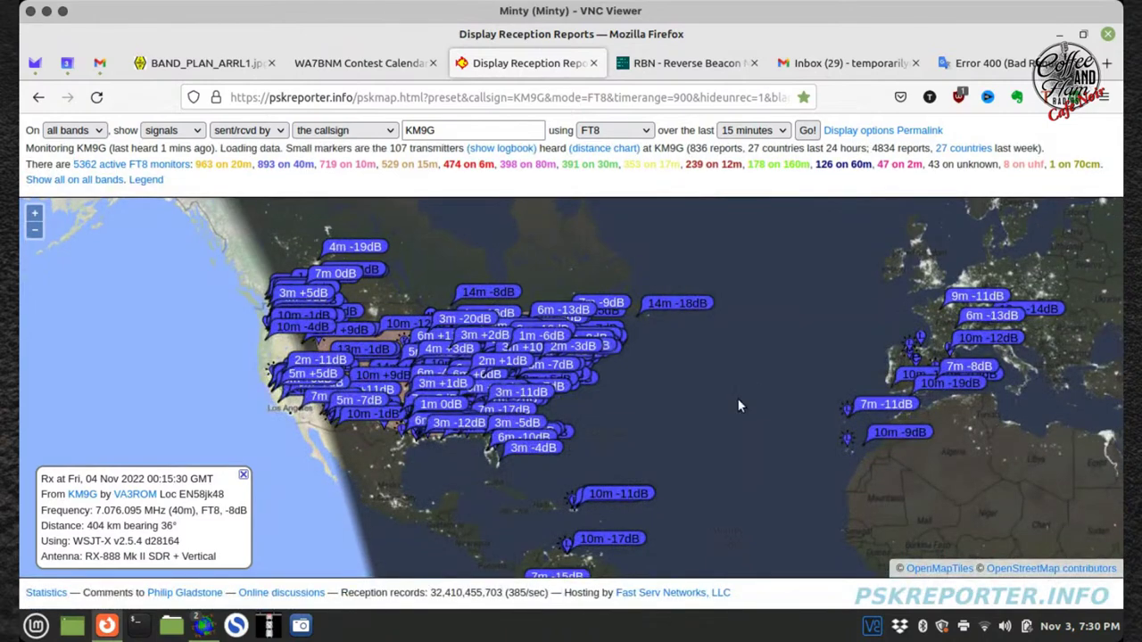
{"action": "left_click_drag", "start_coordinate": [420, 324], "coordinate": [705, 488]}
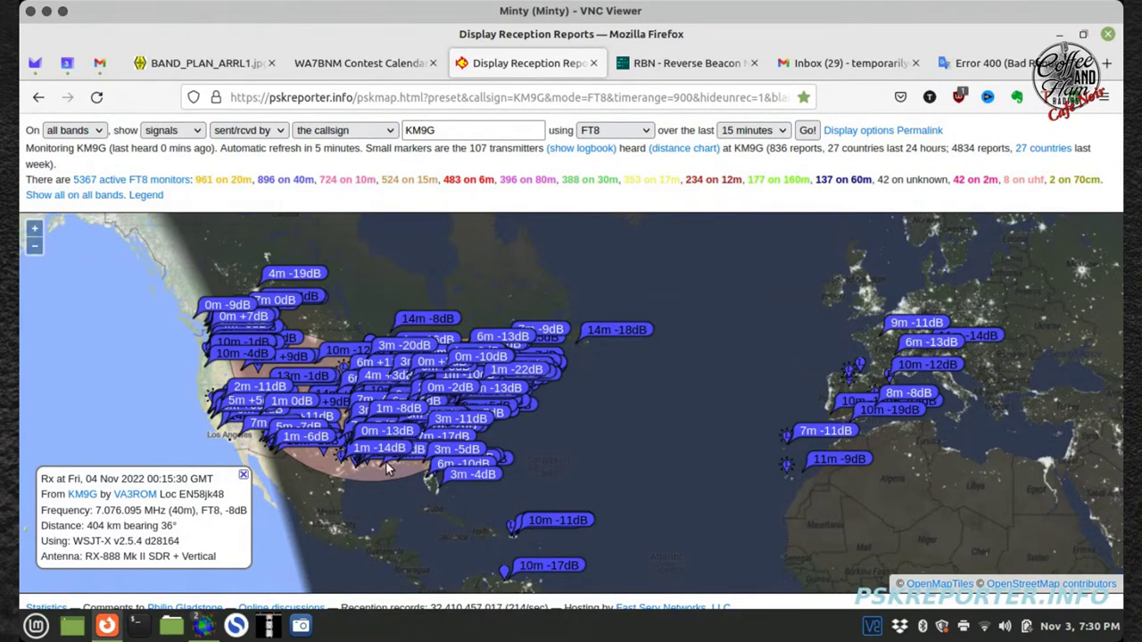
{"action": "mouse_move", "coordinate": [375, 437]}
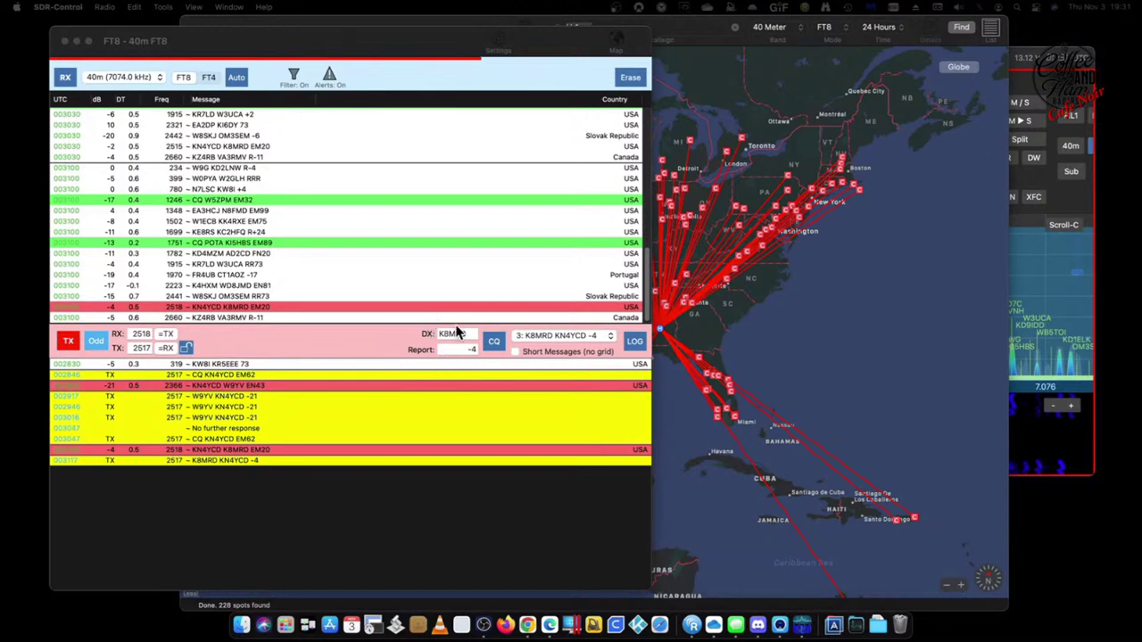
Step: Switch to SDR-Control's PSK Reporter window, reposition it, and view the kk6usy 40-meter spots across the Americas
{"action": "left_click", "coordinate": [904, 288]}
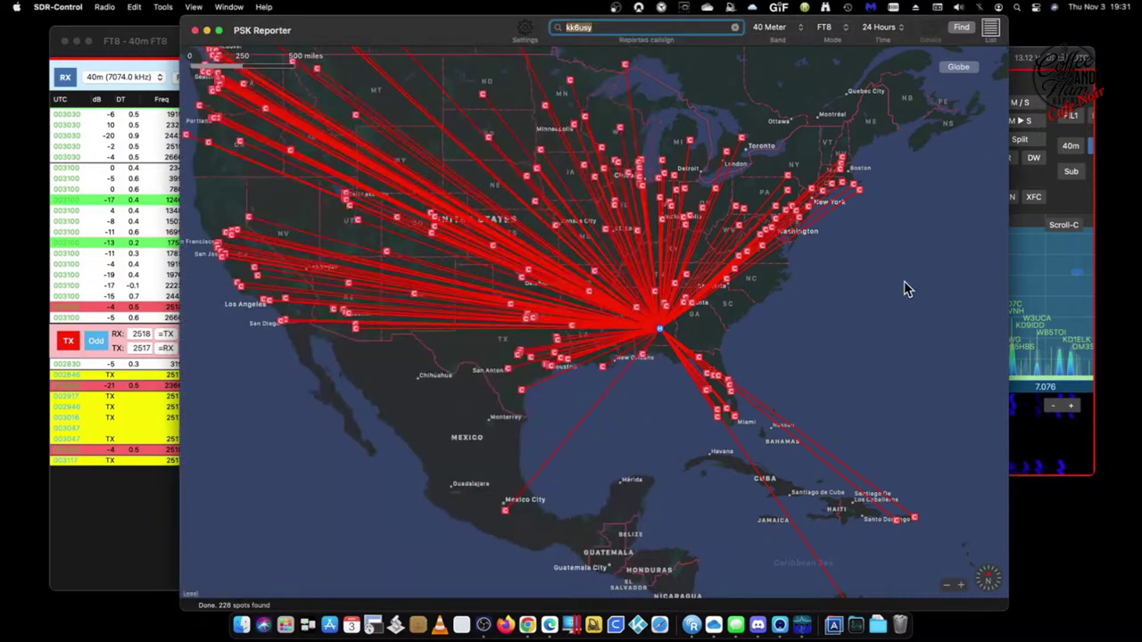
{"action": "left_click_drag", "start_coordinate": [482, 26], "coordinate": [403, 30]}
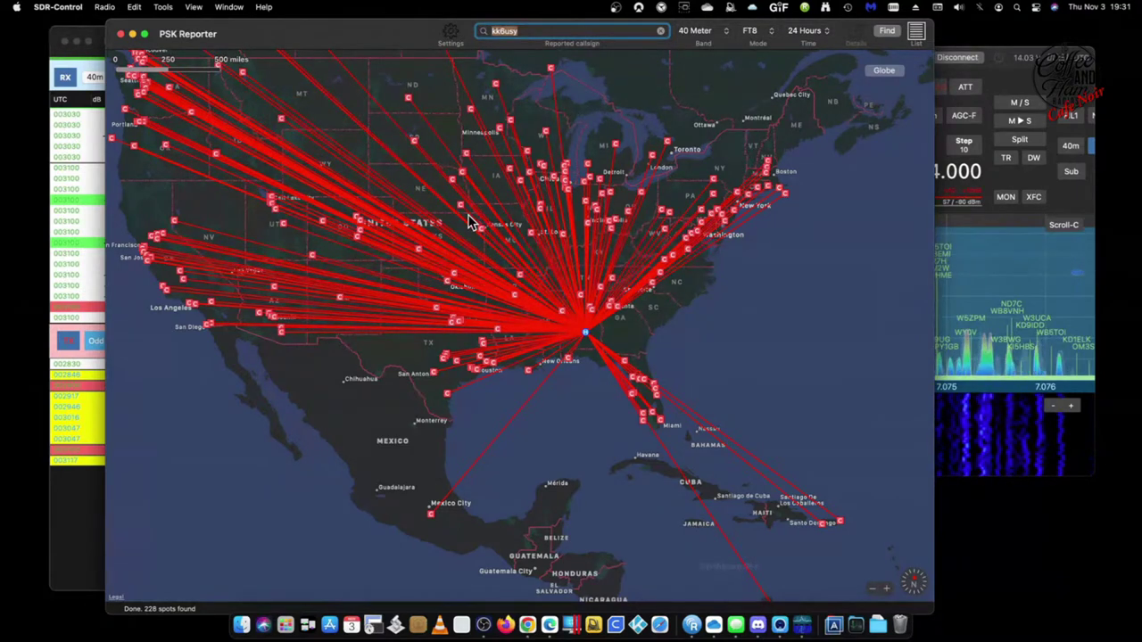
{"action": "left_click", "coordinate": [884, 71]}
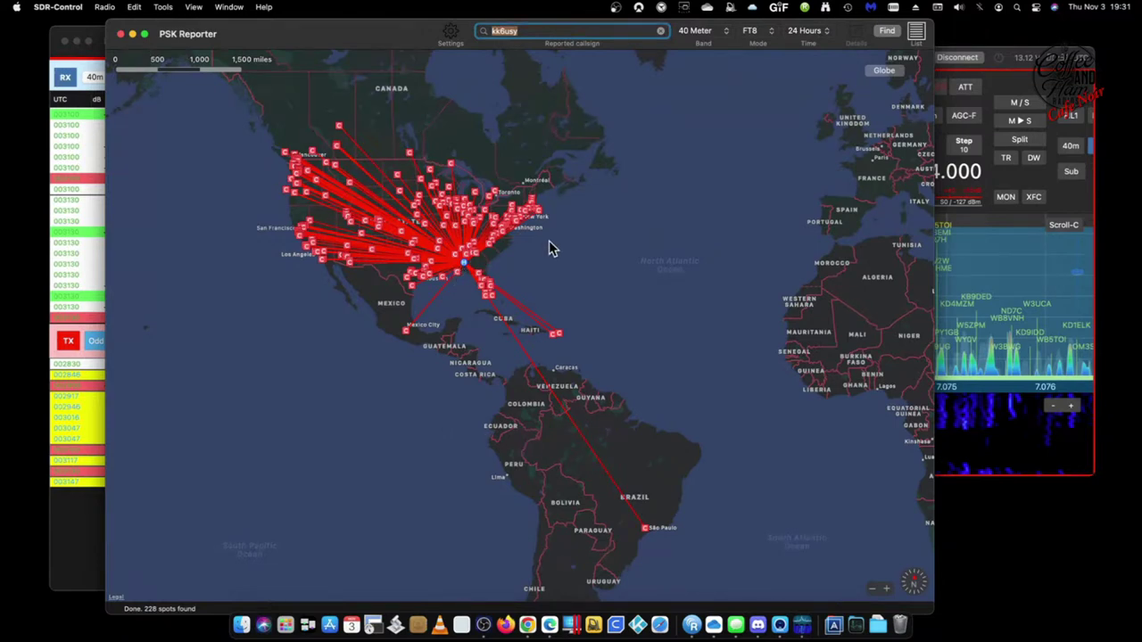
{"action": "mouse_move", "coordinate": [398, 37]}
{"action": "left_mouse_down"}
{"action": "mouse_move", "coordinate": [413, 92]}
{"action": "mouse_move", "coordinate": [403, 51]}
{"action": "left_mouse_up"}
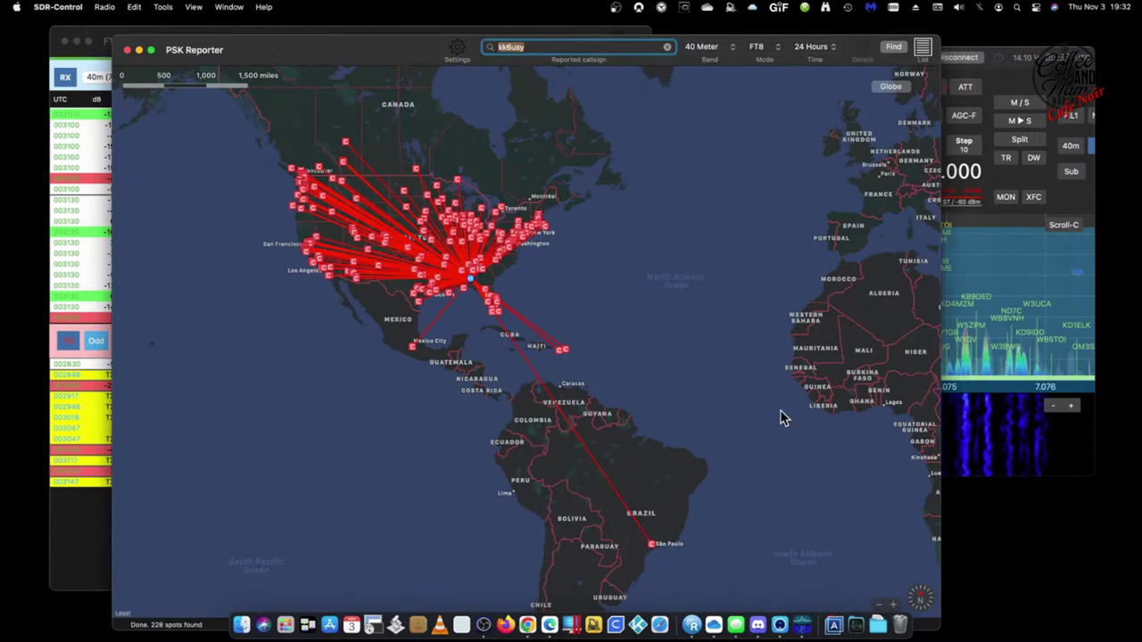
{"action": "left_click_drag", "start_coordinate": [400, 51], "coordinate": [380, 37]}
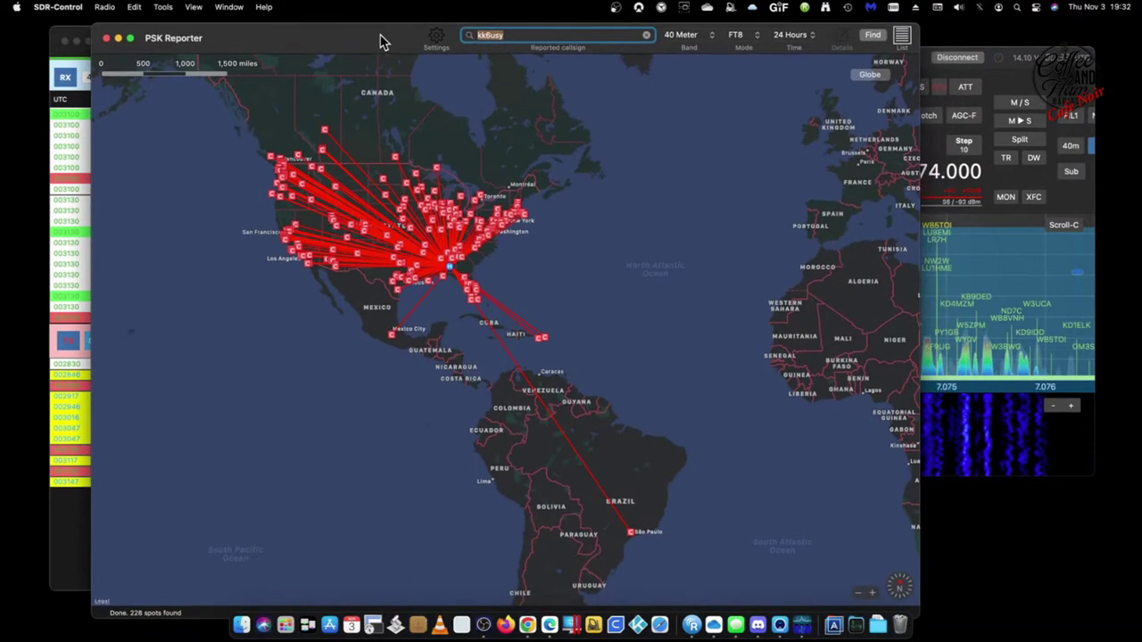
Step: View the kk6usy spots on the globe, centred closely on North America, and close the PSK Reporter window
{"action": "left_click", "coordinate": [871, 73]}
{"action": "left_click_drag", "start_coordinate": [314, 360], "coordinate": [682, 368]}
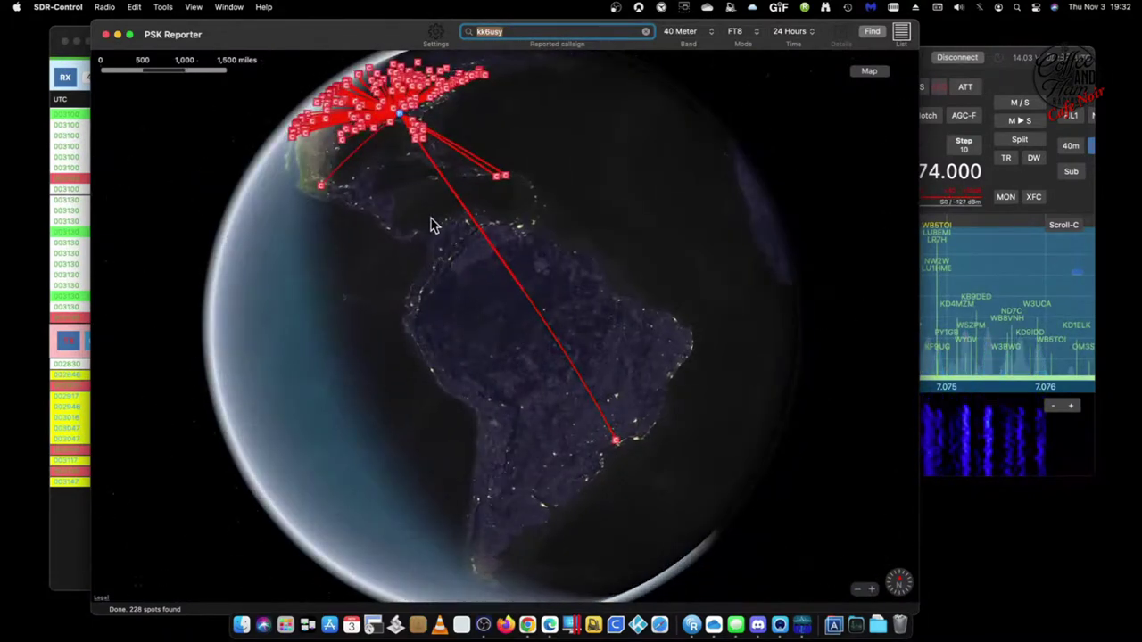
{"action": "left_click_drag", "start_coordinate": [436, 225], "coordinate": [477, 400]}
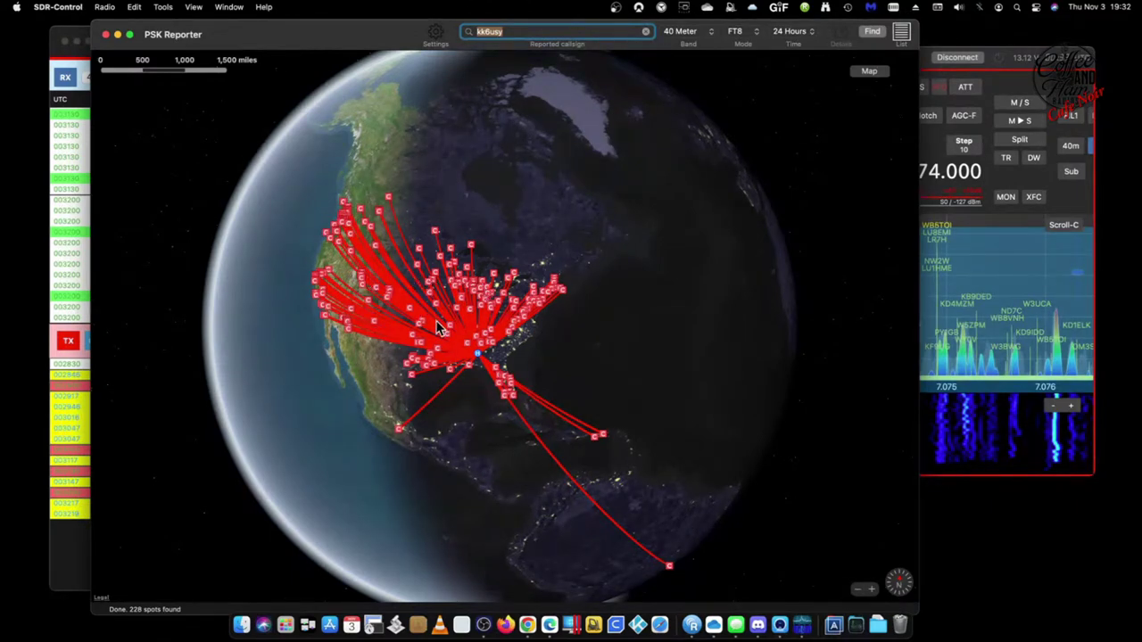
{"action": "scroll", "coordinate": [465, 338], "scroll_direction": "up", "scroll_amount": 5}
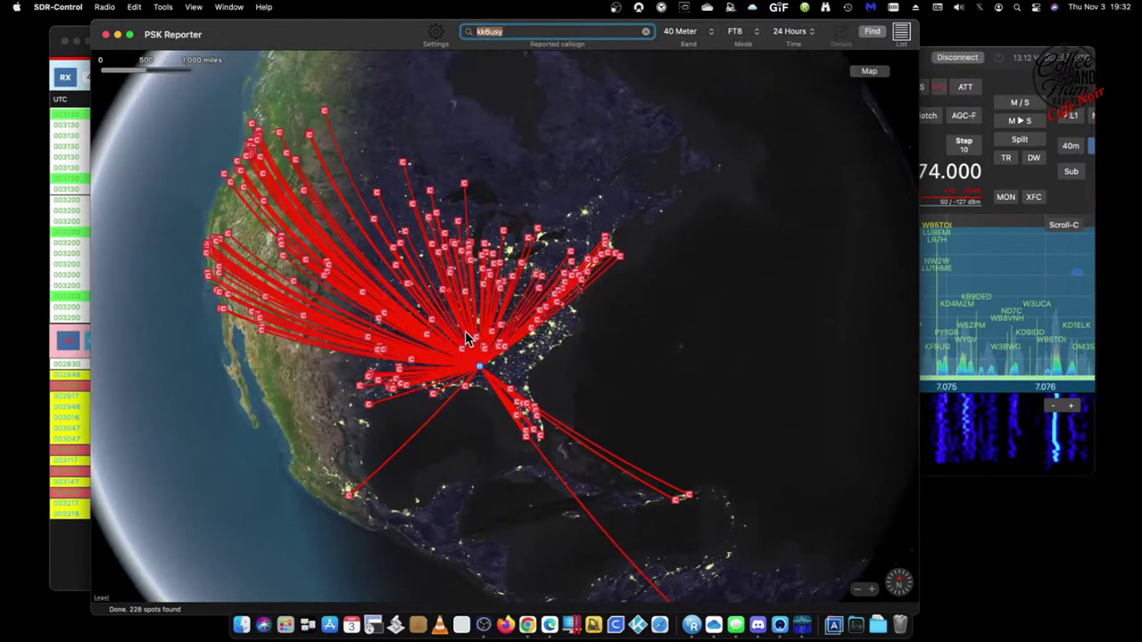
{"action": "scroll", "coordinate": [465, 337], "scroll_direction": "up", "scroll_amount": 3}
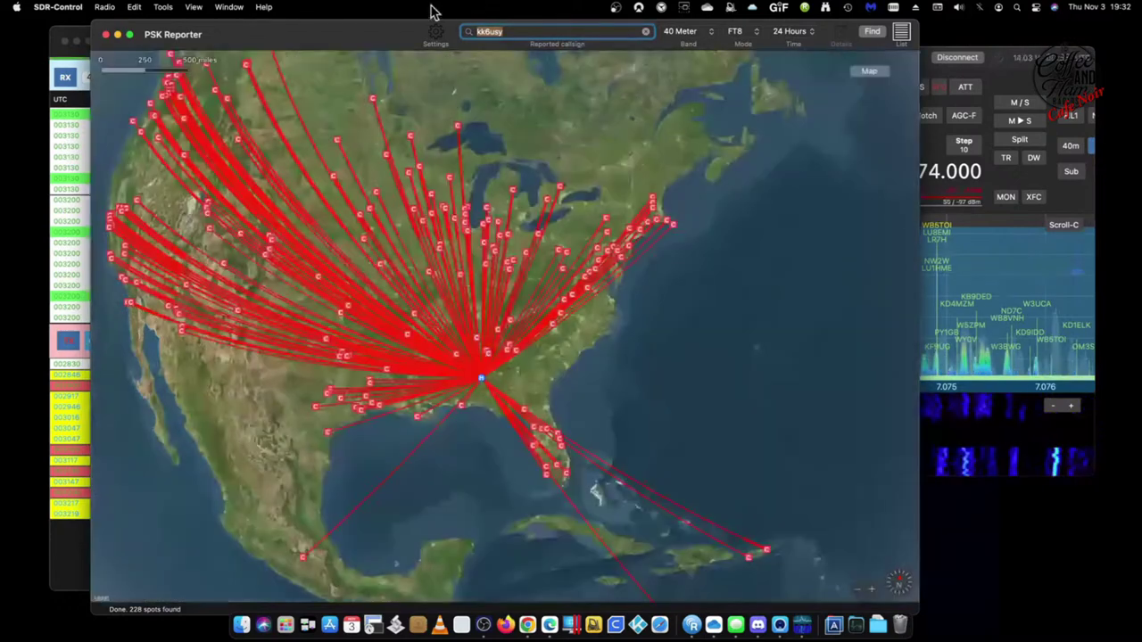
{"action": "left_click", "coordinate": [105, 35]}
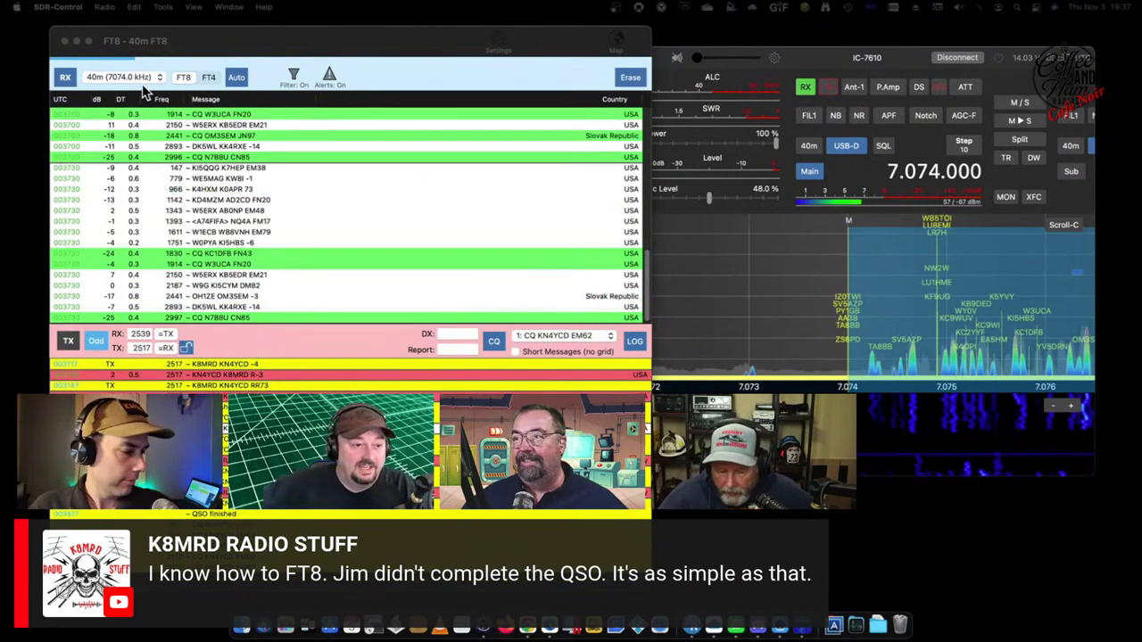
Step: Set the FT8 transmit slot to Even and stop transmitting on 40m
{"action": "left_click", "coordinate": [100, 338]}
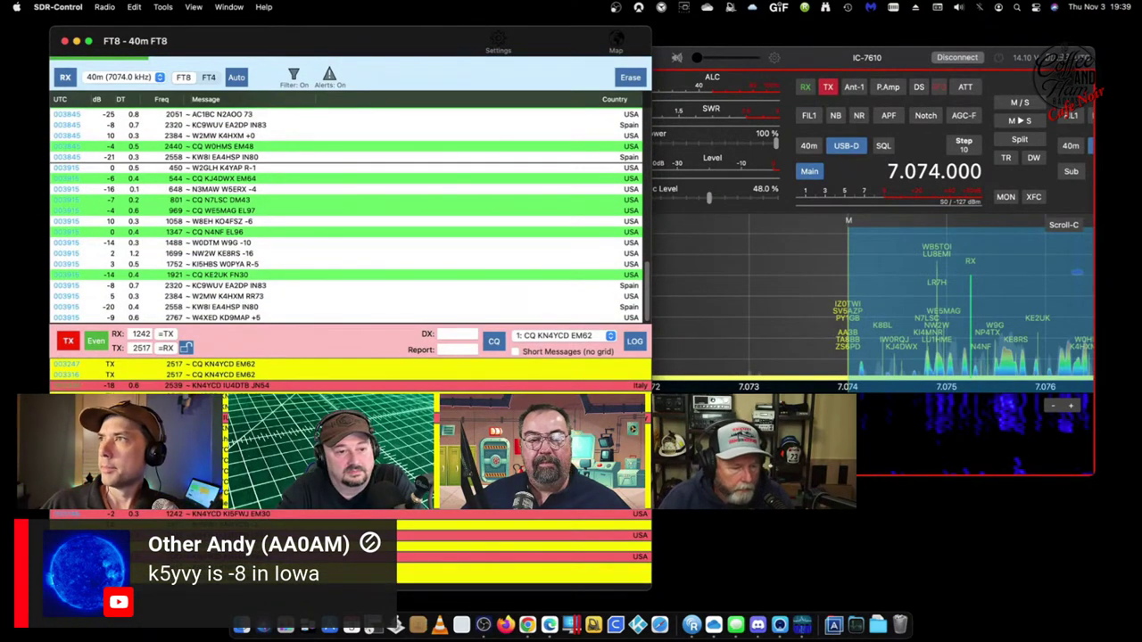
{"action": "double_click", "coordinate": [250, 384]}
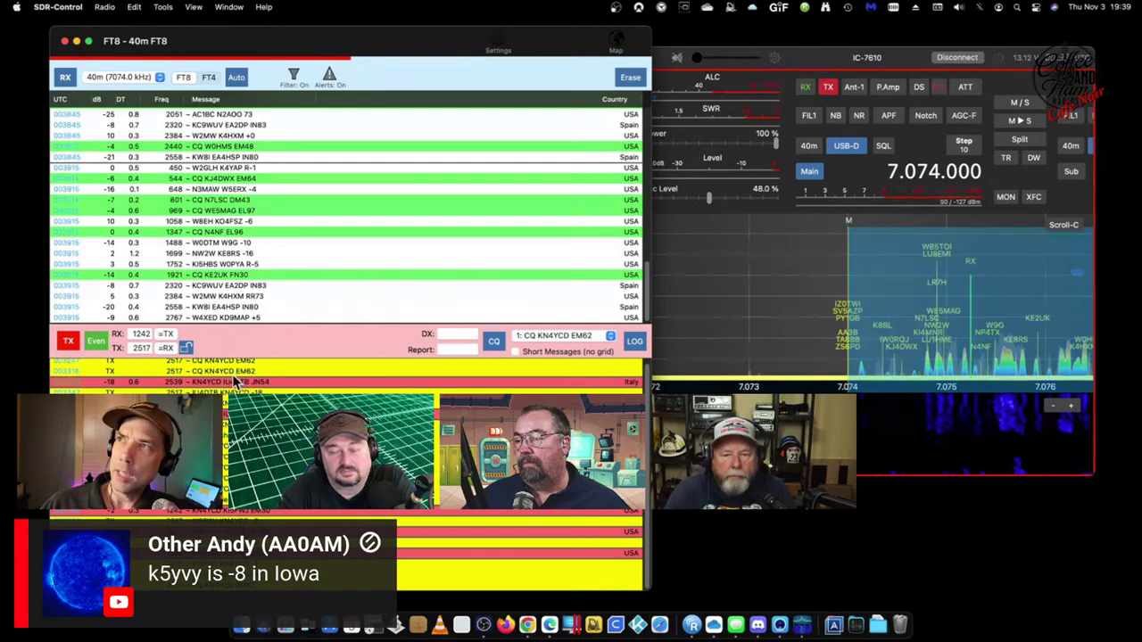
{"action": "left_click", "coordinate": [65, 346]}
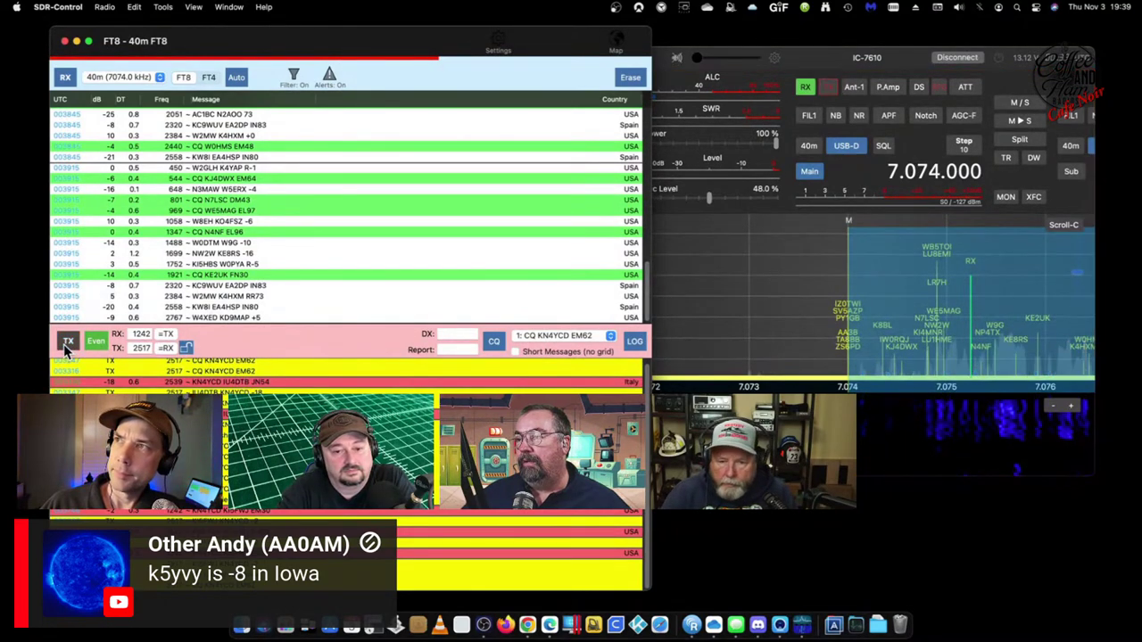
Step: Change the FT8 band to 30m (10136.0 kHz) and toggle the CQ calling mode
{"action": "left_click", "coordinate": [104, 79]}
{"action": "left_click", "coordinate": [103, 92]}
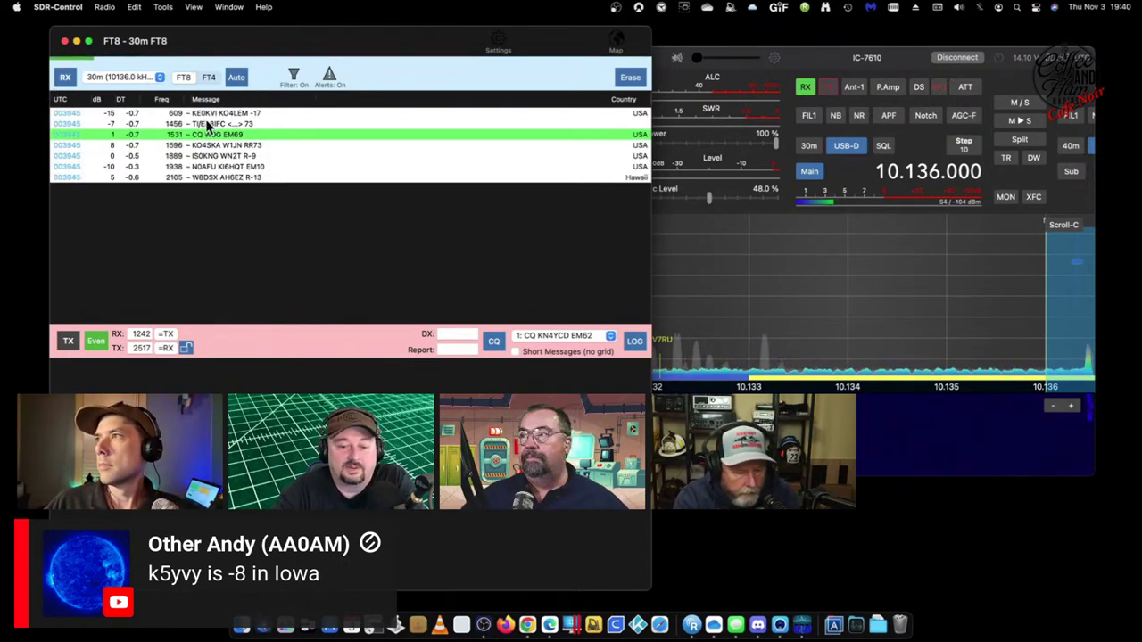
{"action": "left_click", "coordinate": [490, 350]}
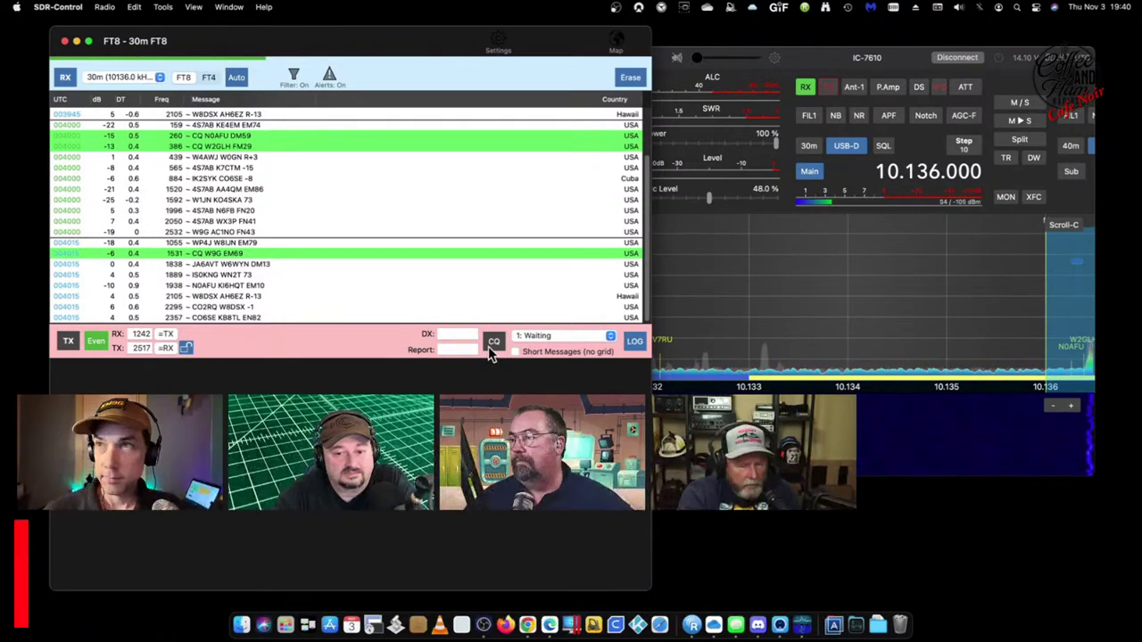
{"action": "left_click", "coordinate": [493, 345]}
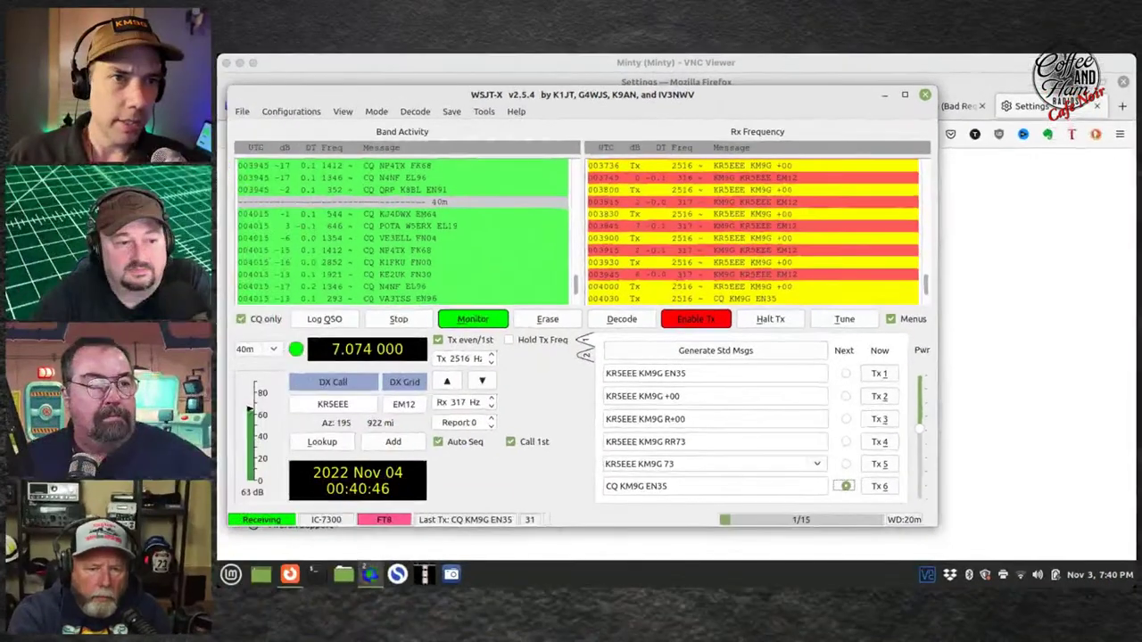
Step: In WSJT-X, change the Tx 6 message to "CQ POTA KM9G EN35"
{"action": "left_click", "coordinate": [728, 486]}
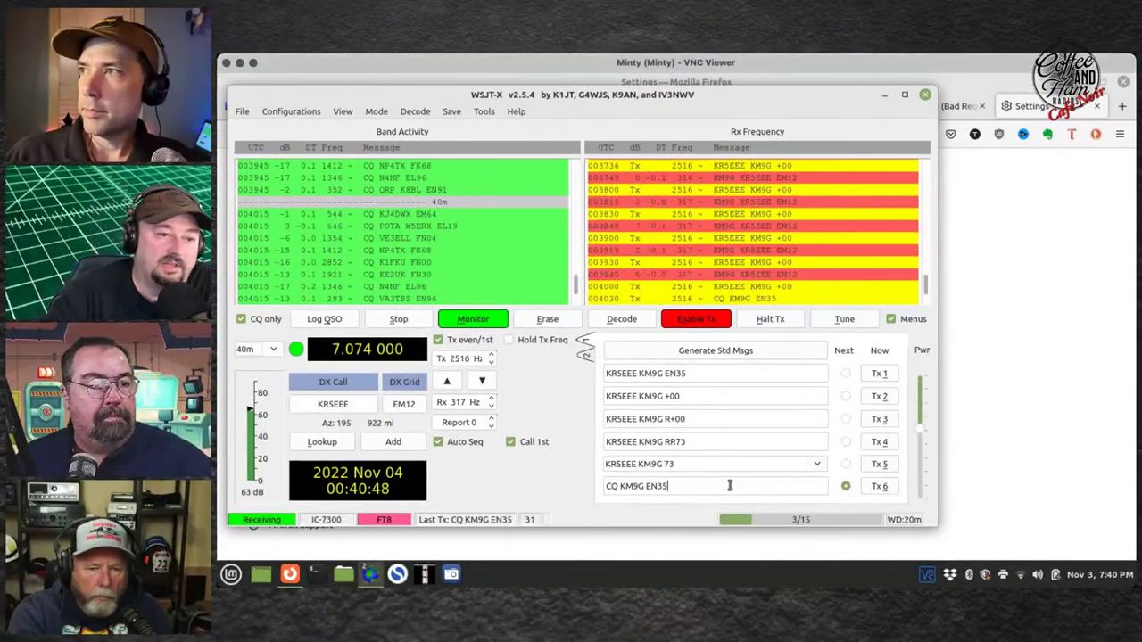
{"action": "left_click", "coordinate": [620, 486]}
{"action": "type", "text": "POTA"}
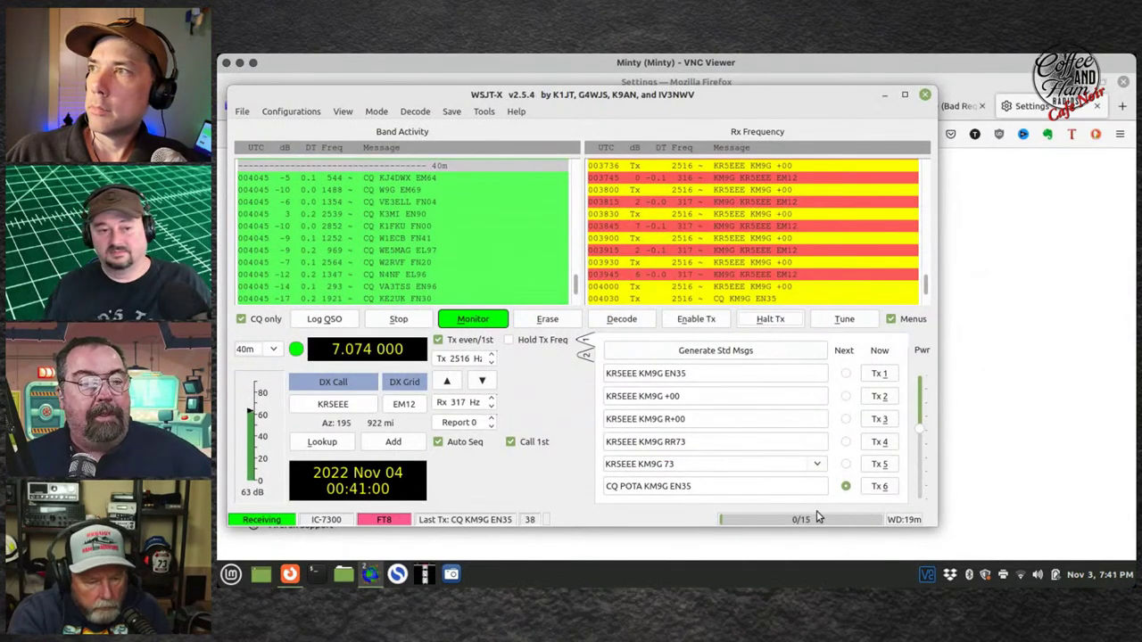
Step: Remove POTA from the Tx 6 message so it reads "CQ KM9G EN35"
{"action": "triple_click", "coordinate": [707, 486]}
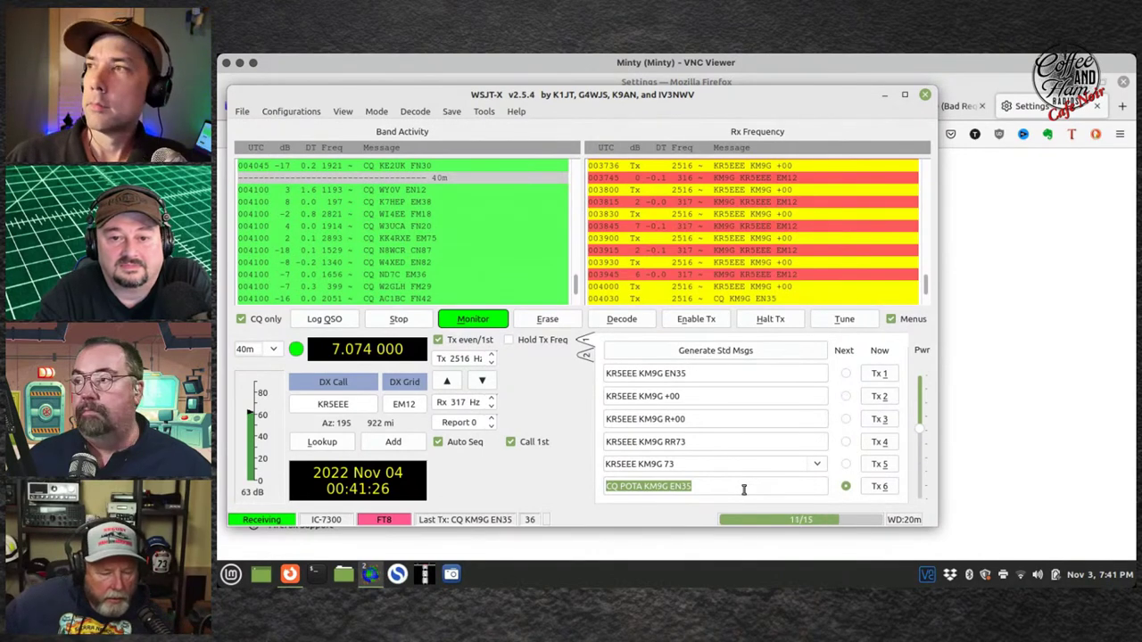
{"action": "left_click", "coordinate": [624, 488]}
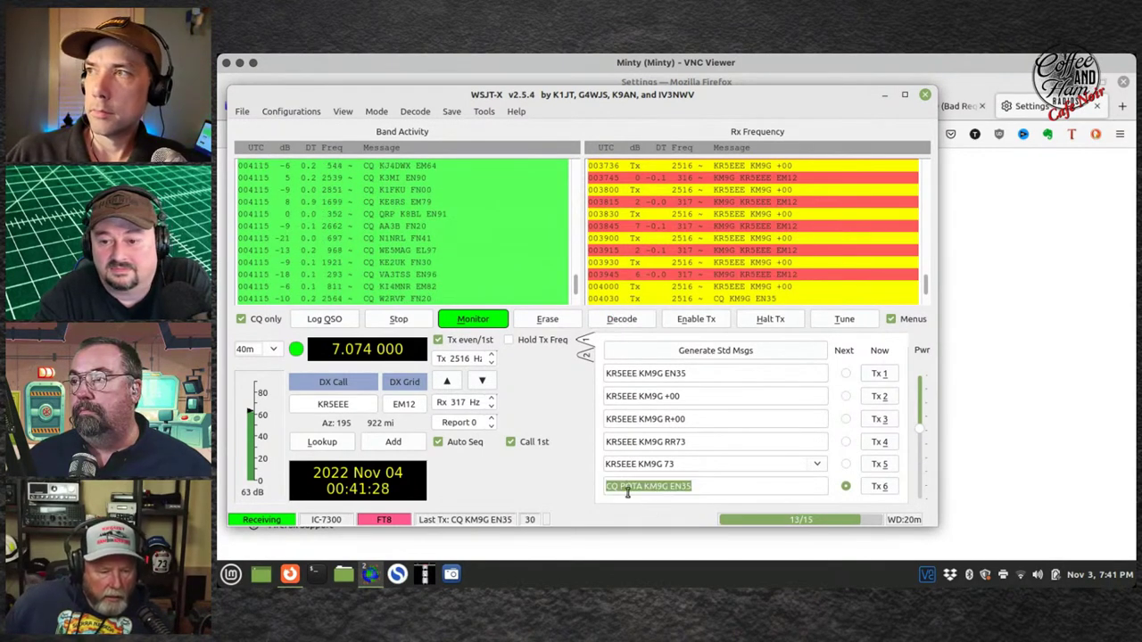
{"action": "left_click_drag", "start_coordinate": [620, 488], "coordinate": [644, 488]}
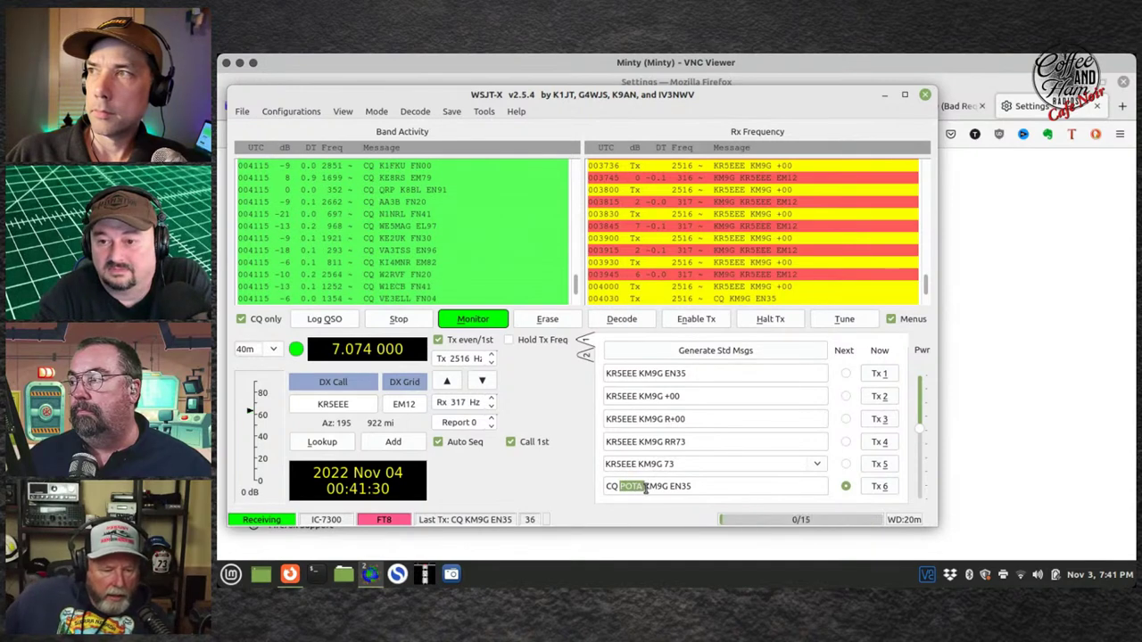
{"action": "key", "text": "Delete"}
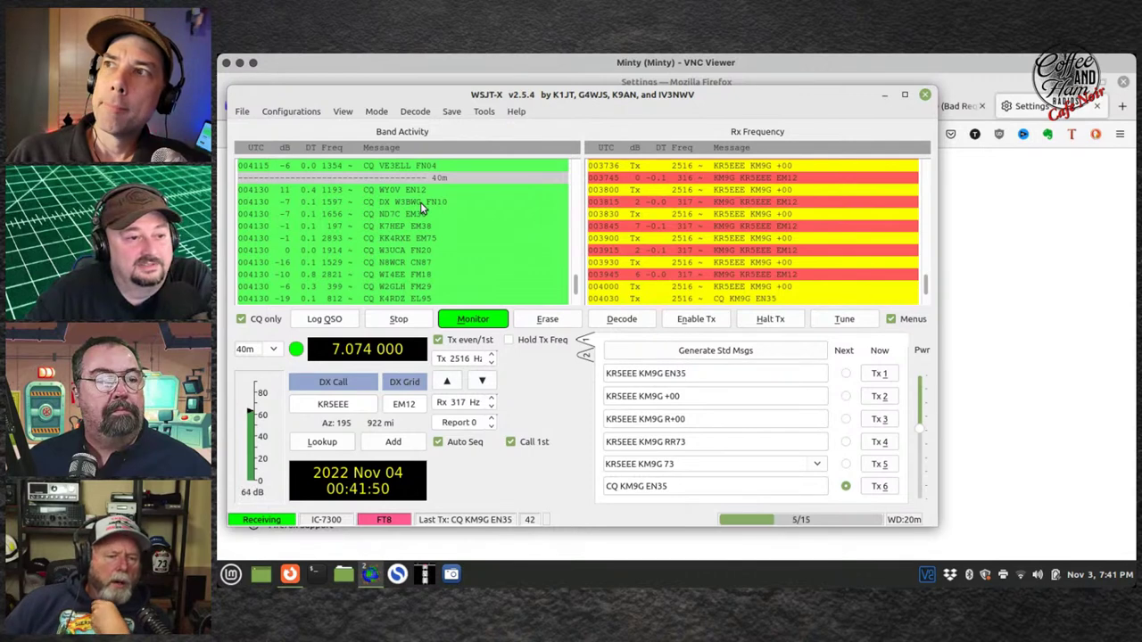
{"action": "double_click", "coordinate": [405, 265]}
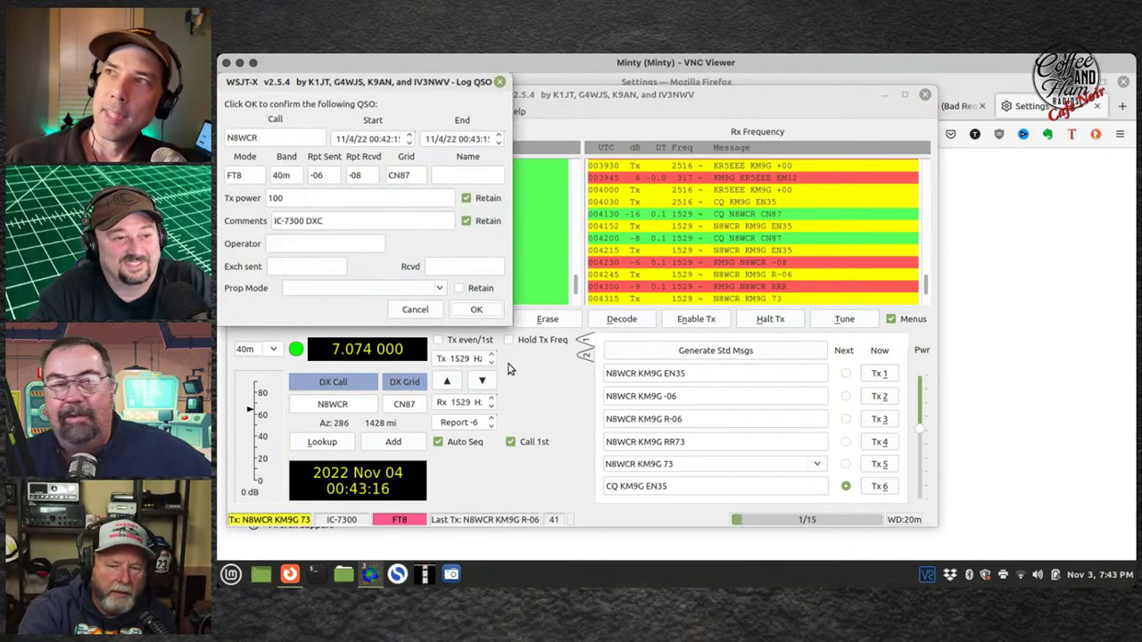
{"action": "left_click", "coordinate": [478, 311]}
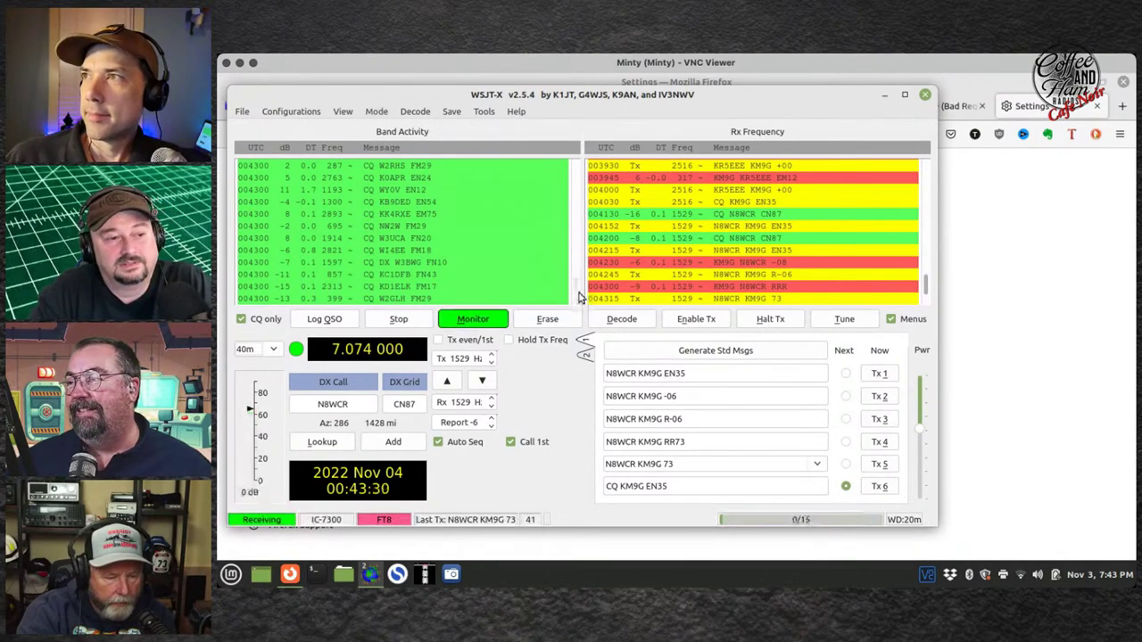
{"action": "scroll", "coordinate": [578, 295], "scroll_direction": "down", "scroll_amount": 1}
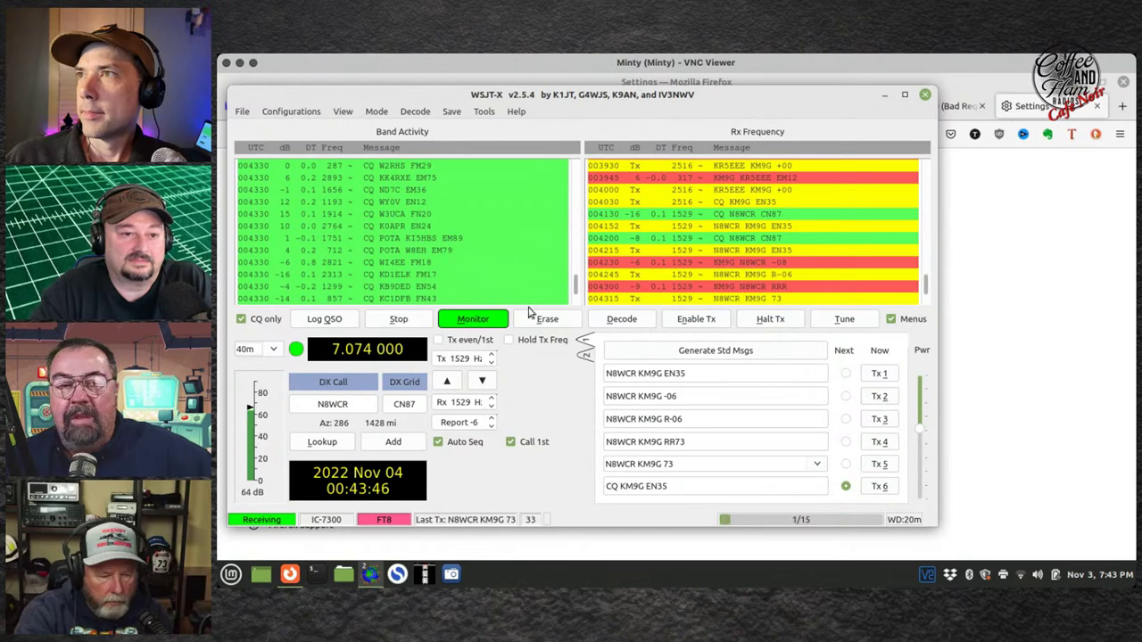
{"action": "scroll", "coordinate": [576, 296], "scroll_direction": "down", "scroll_amount": 1}
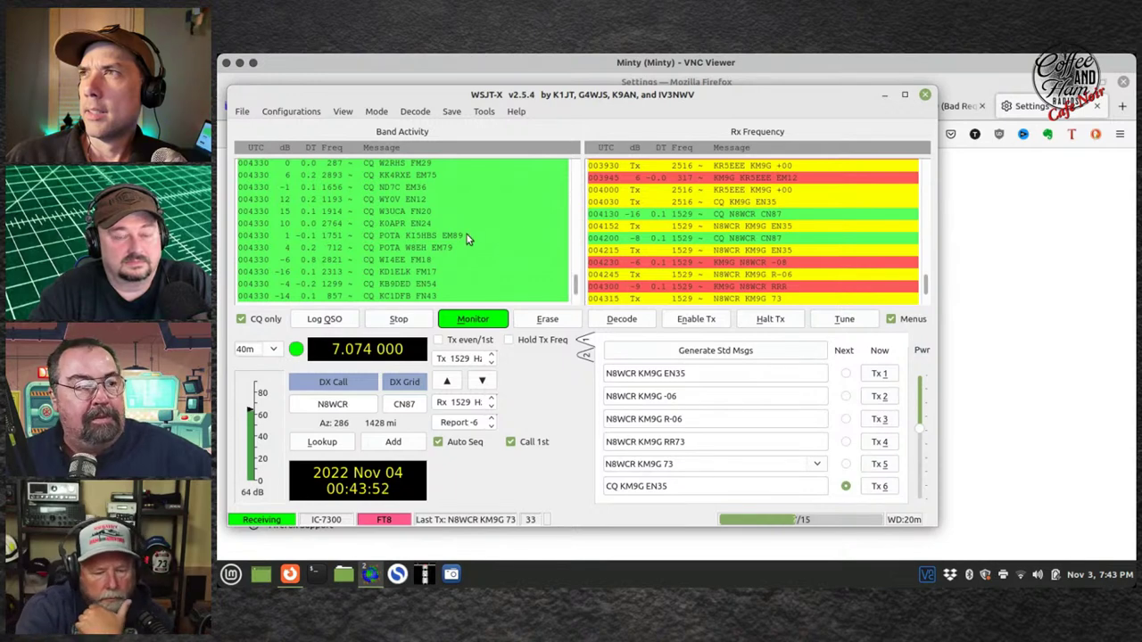
{"action": "scroll", "coordinate": [554, 183], "scroll_direction": "up", "scroll_amount": 1}
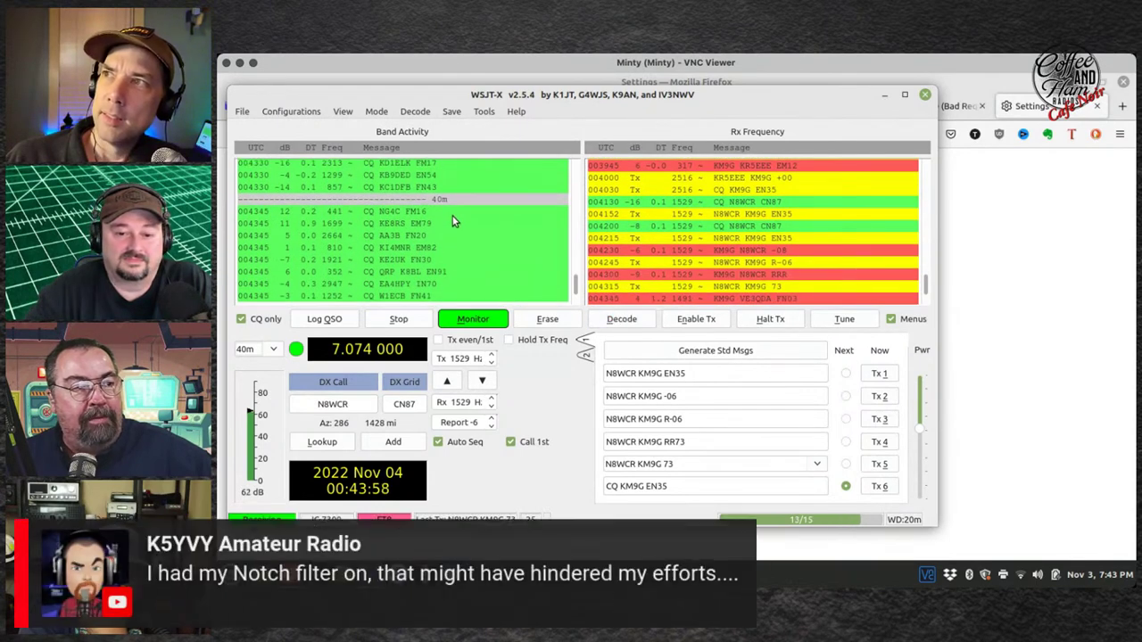
{"action": "double_click", "coordinate": [783, 299]}
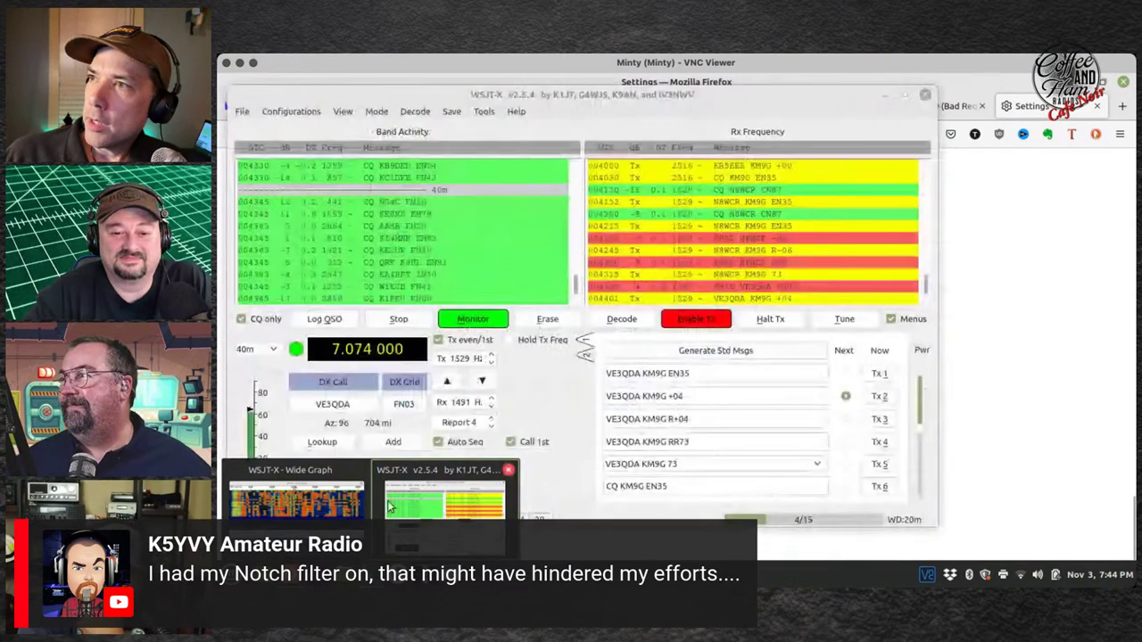
{"action": "left_click", "coordinate": [439, 488]}
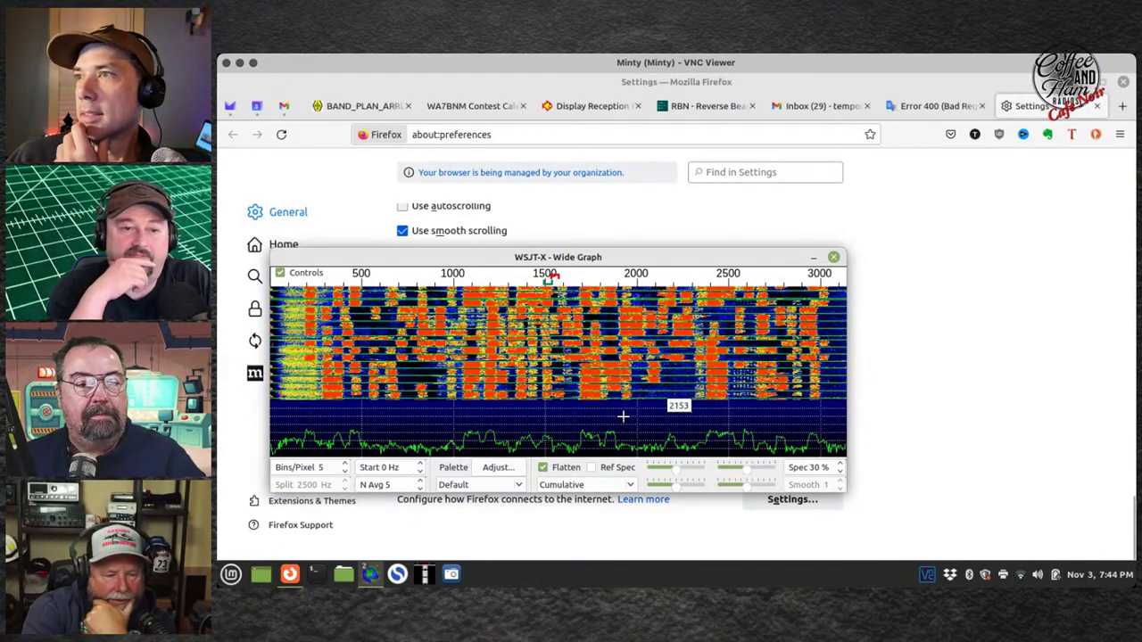
Step: Bring the main WSJT-X window back to the front and halt the transmission to VE3QDA
{"action": "left_click", "coordinate": [370, 575]}
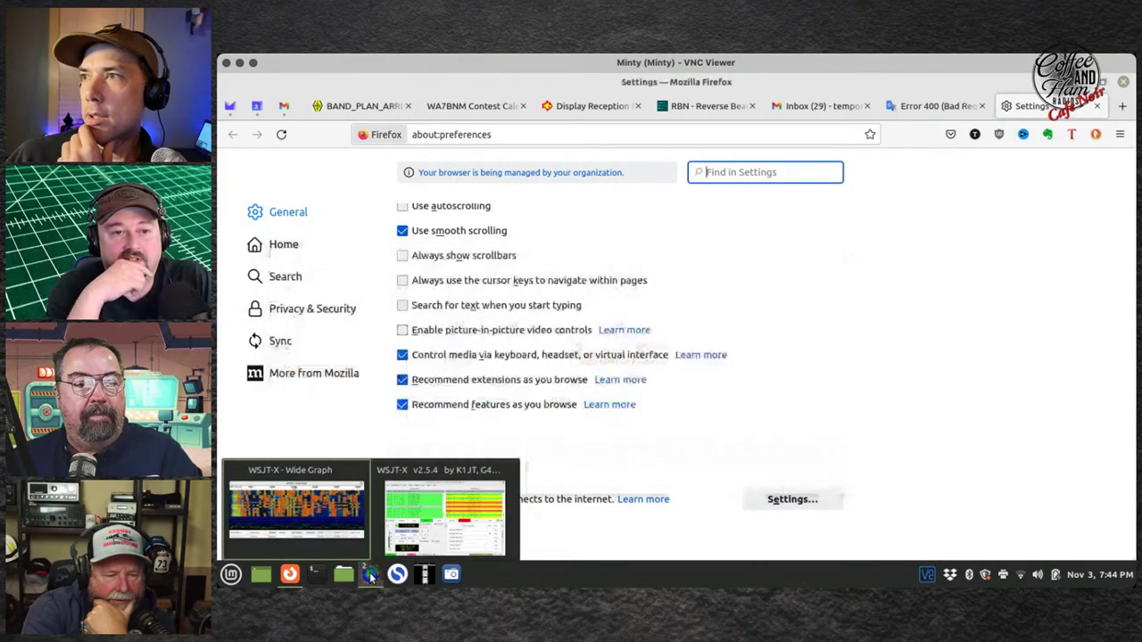
{"action": "left_click", "coordinate": [370, 575]}
{"action": "left_click", "coordinate": [372, 574]}
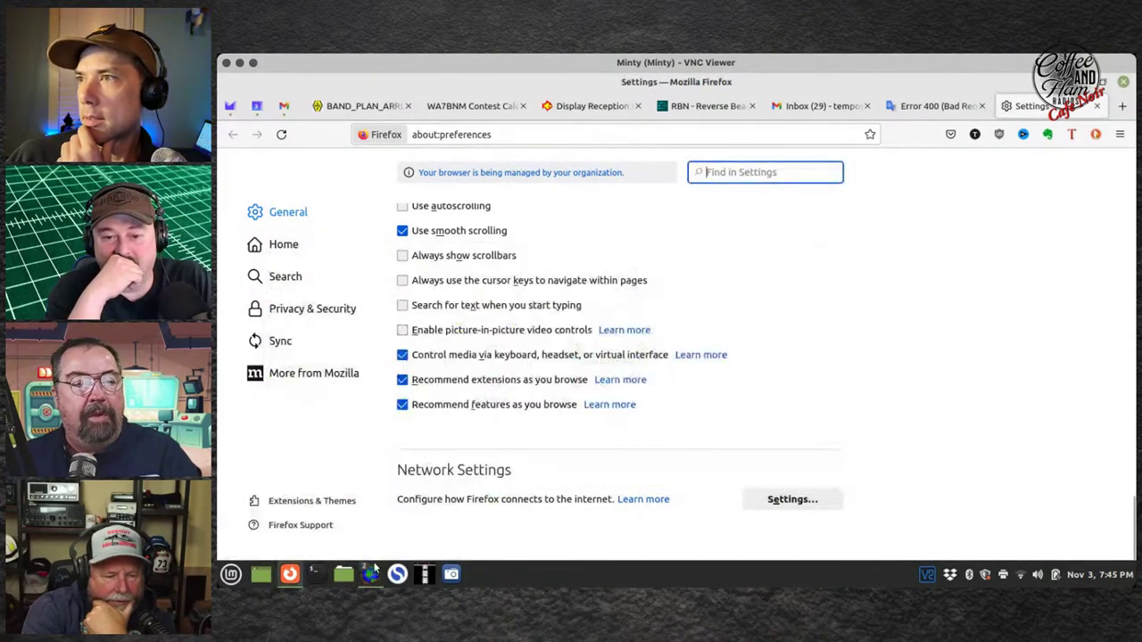
{"action": "mouse_move", "coordinate": [365, 567]}
{"action": "left_click", "coordinate": [433, 533]}
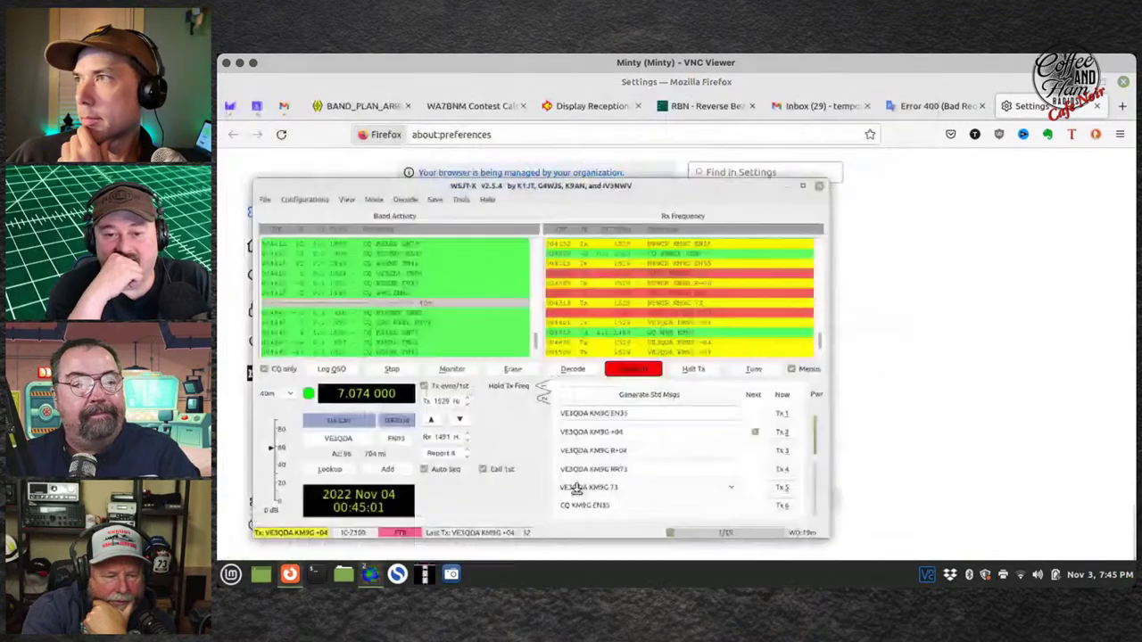
{"action": "left_click", "coordinate": [759, 323]}
Step: Bring up the Wide Graph to examine activity across the 40m passband, and minimize it when done
{"action": "mouse_move", "coordinate": [294, 580]}
{"action": "mouse_move", "coordinate": [370, 571]}
{"action": "left_click", "coordinate": [295, 513]}
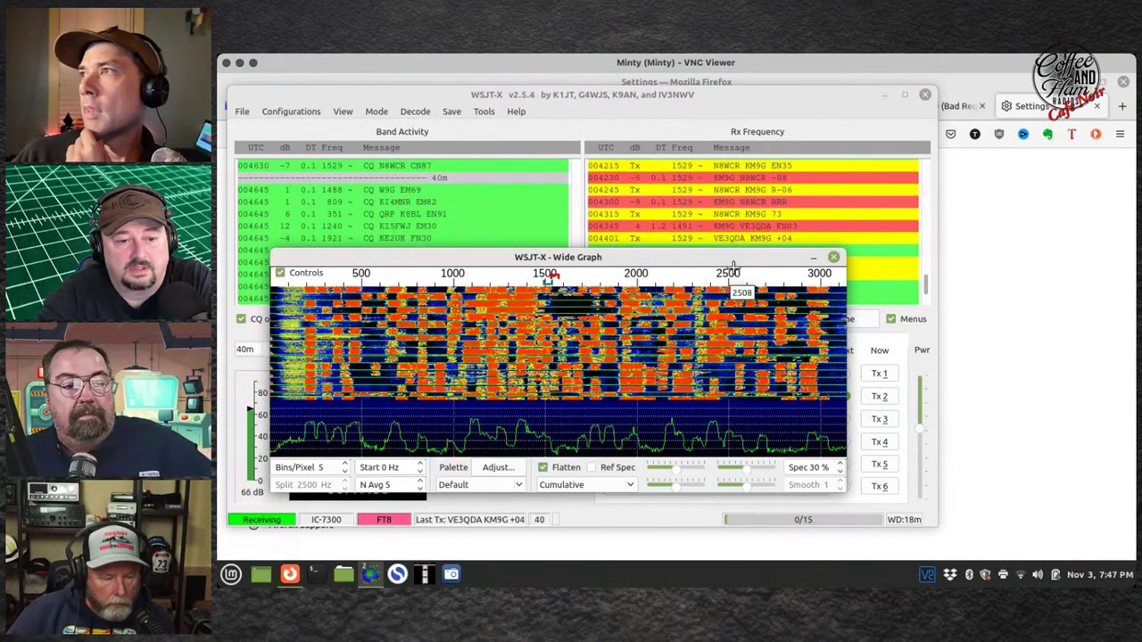
{"action": "left_click", "coordinate": [820, 257]}
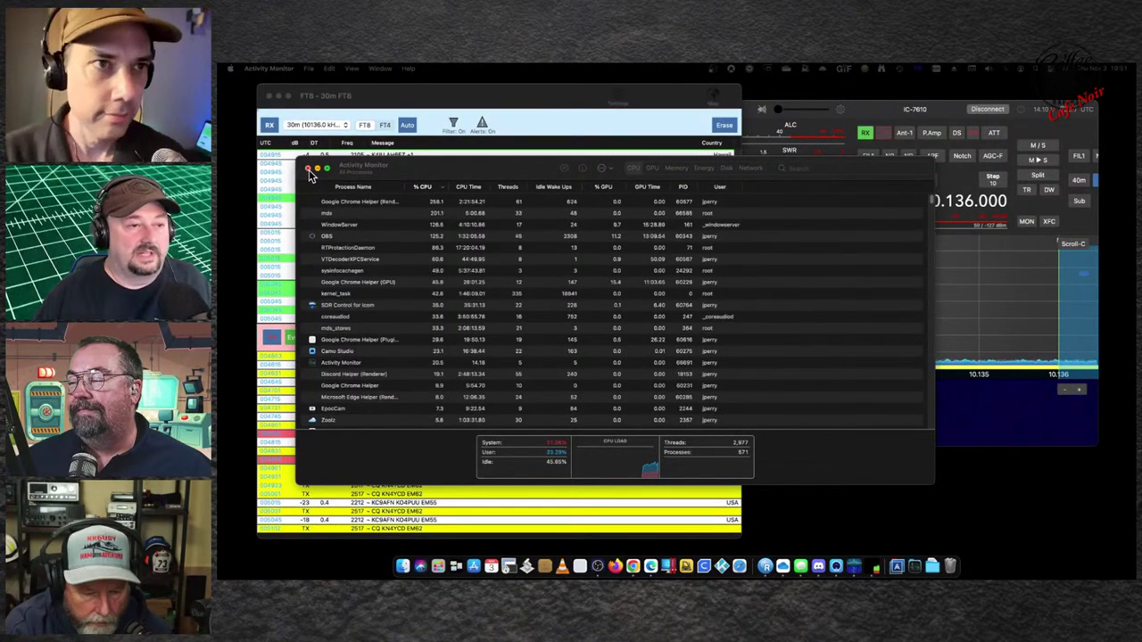
Step: Close Activity Monitor on the Mac to uncover the 30m FT8 window
{"action": "left_click", "coordinate": [308, 170]}
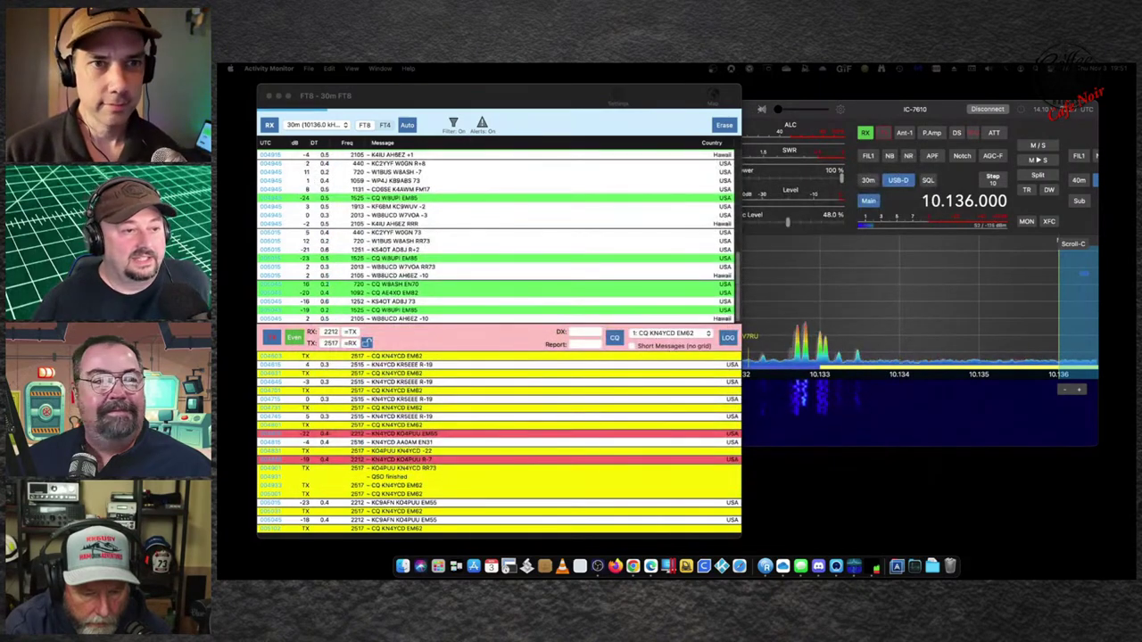